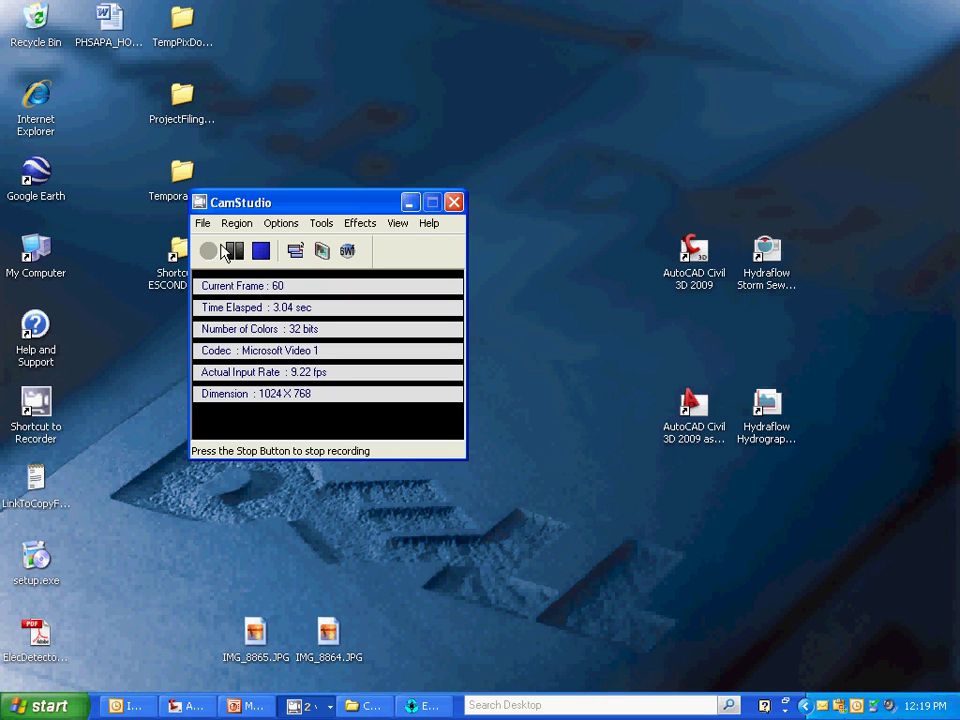
# - Switch to the EPANET project SY_WM_Ext1.net and inspect the pipe's two end junctions, including junction 3's properties
pyautogui.click(421, 707)
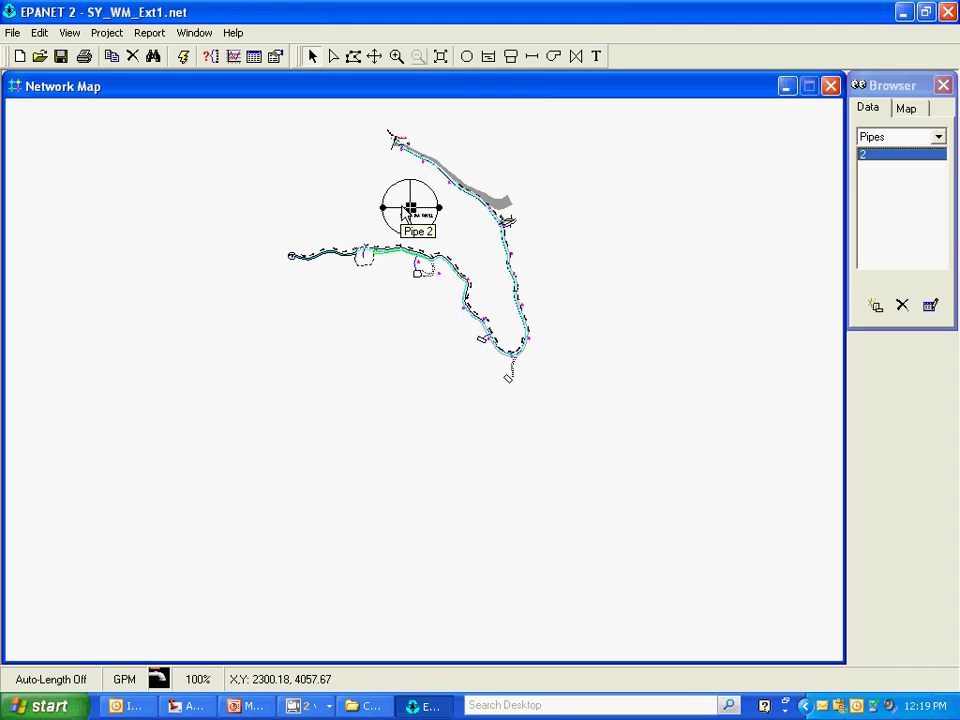
pyautogui.click(439, 208)
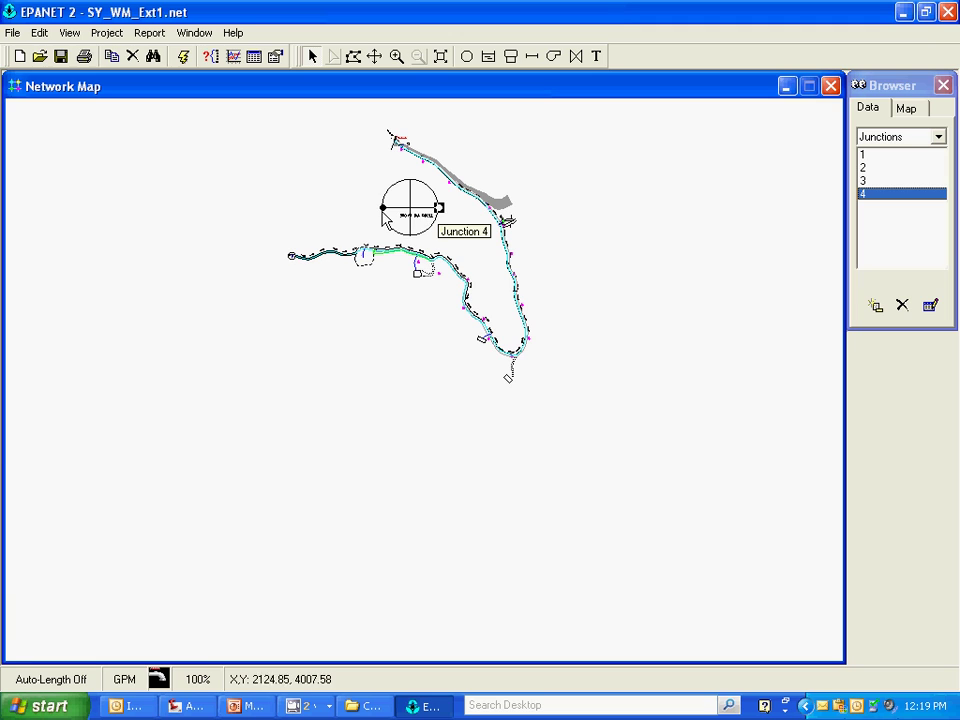
pyautogui.click(382, 208)
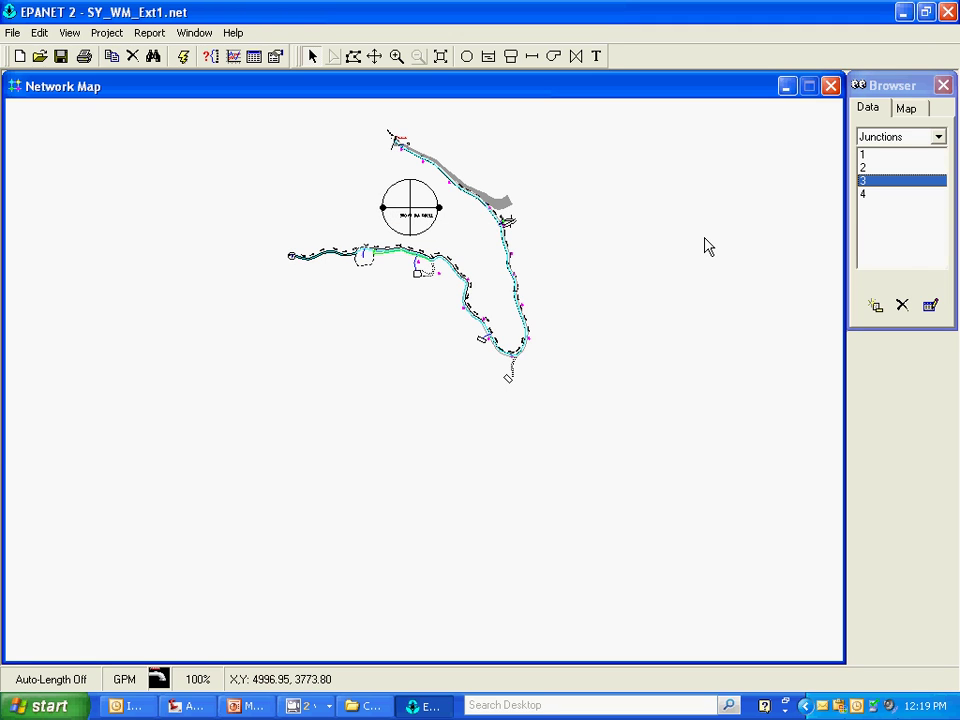
pyautogui.doubleClick(383, 209)
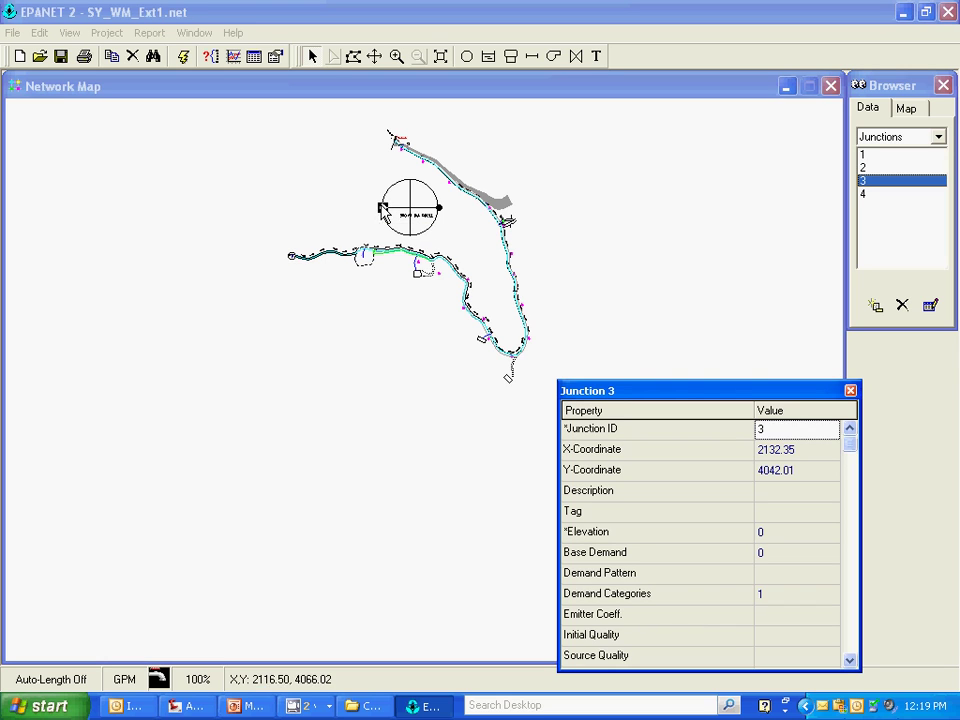
pyautogui.click(850, 391)
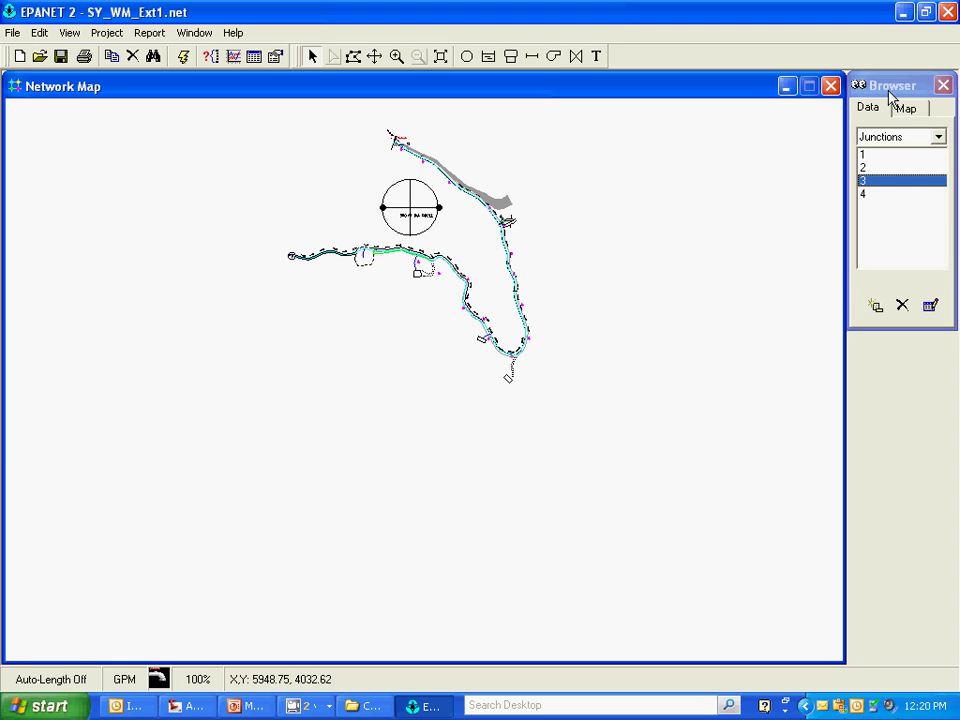
pyautogui.click(439, 209)
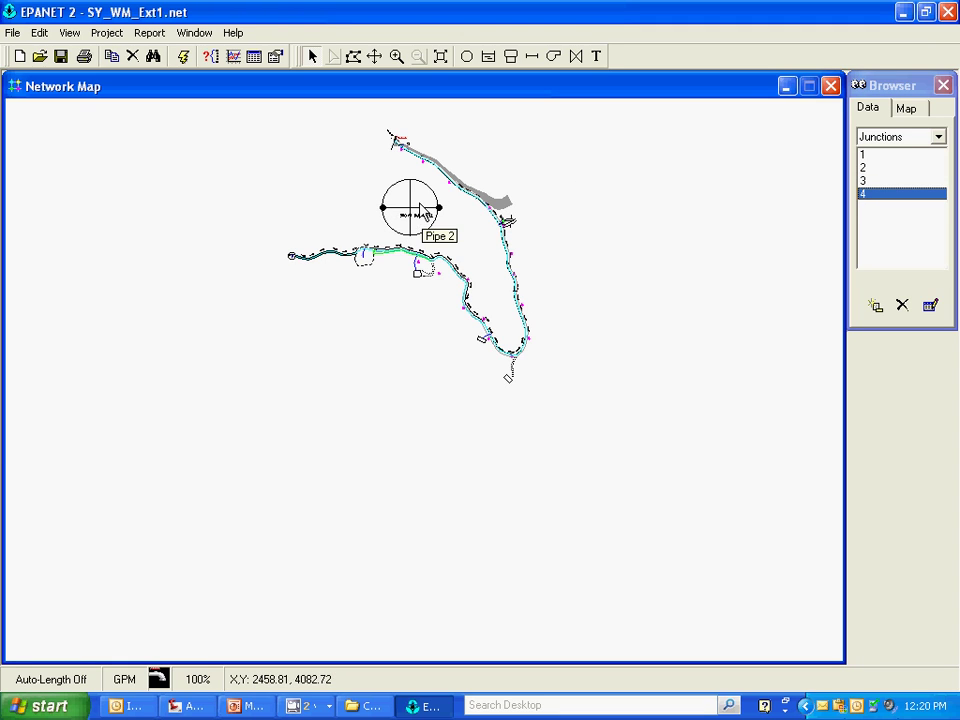
# - Delete pipe 2, the horizontal link across the 500 ft diameter circle, from the network
pyautogui.click(422, 212)
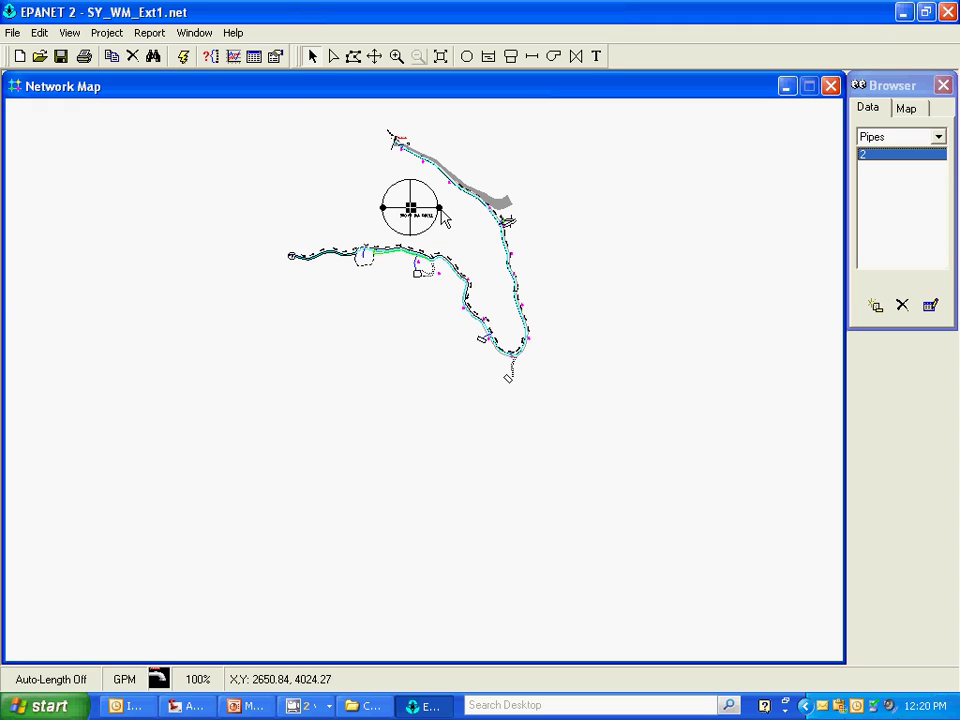
pyautogui.click(907, 316)
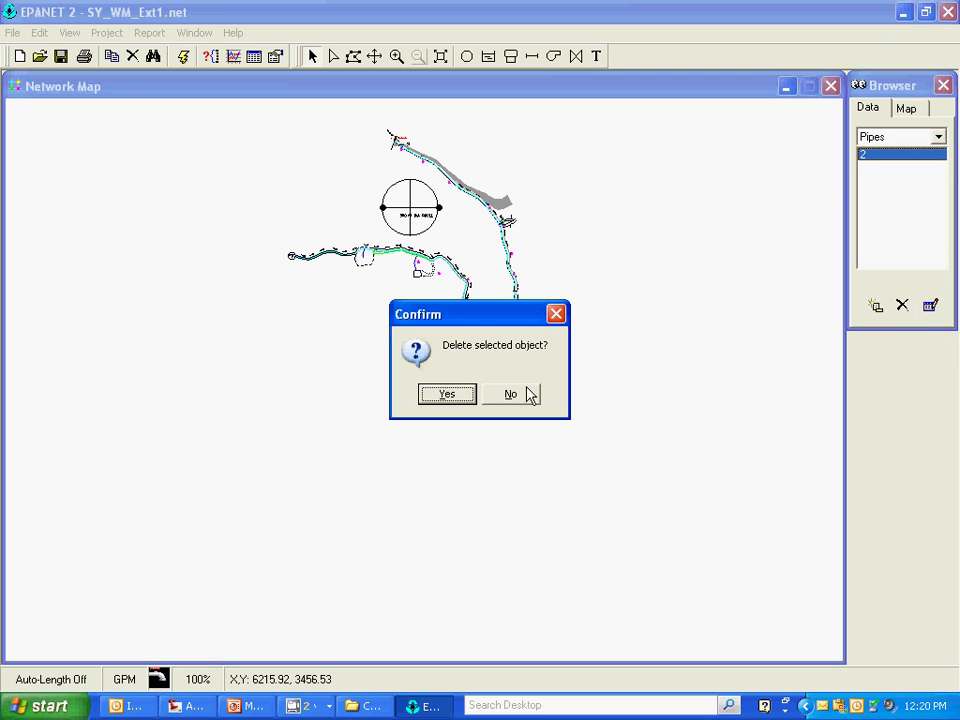
pyautogui.click(449, 395)
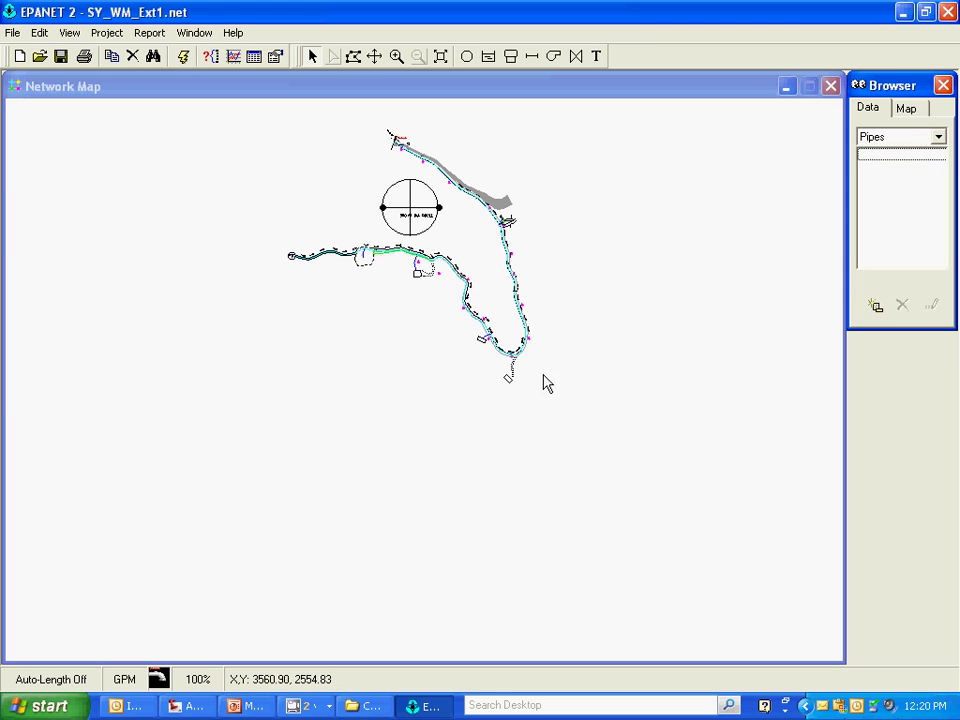
# - Delete junctions 1, 2, 3 and 4 so that no junctions remain in the network
pyautogui.click(440, 209)
pyautogui.click(872, 157)
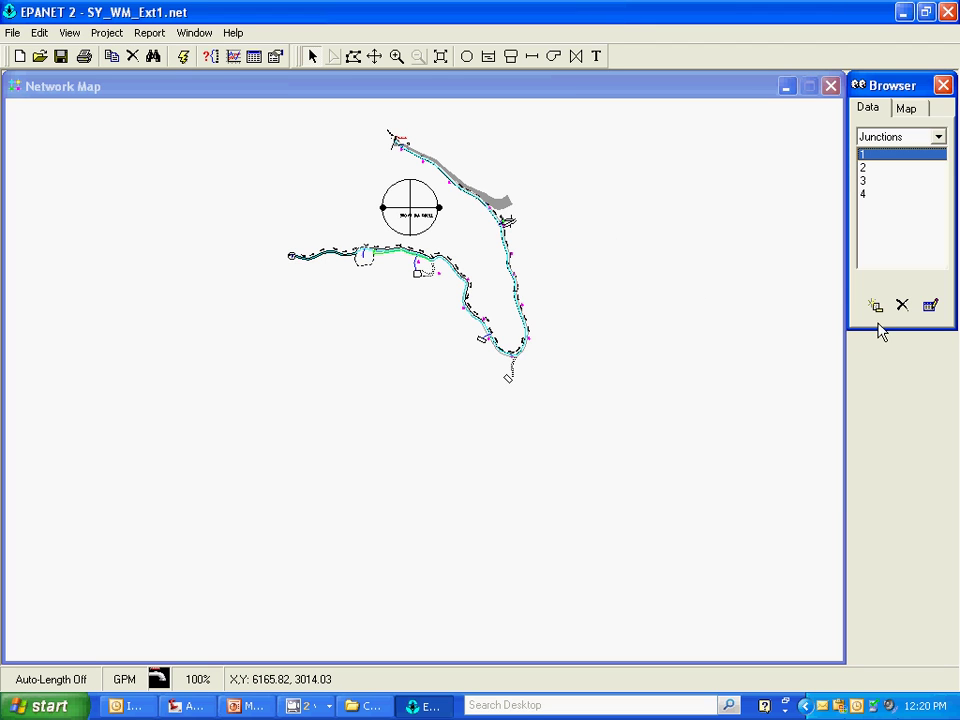
pyautogui.click(902, 305)
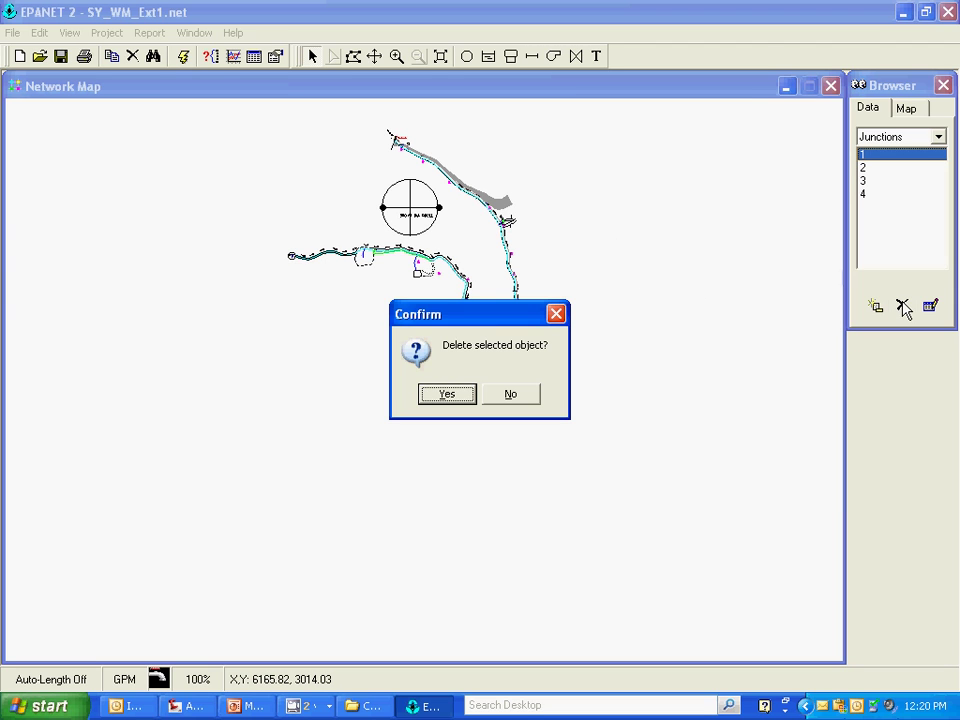
pyautogui.click(466, 400)
pyautogui.click(905, 307)
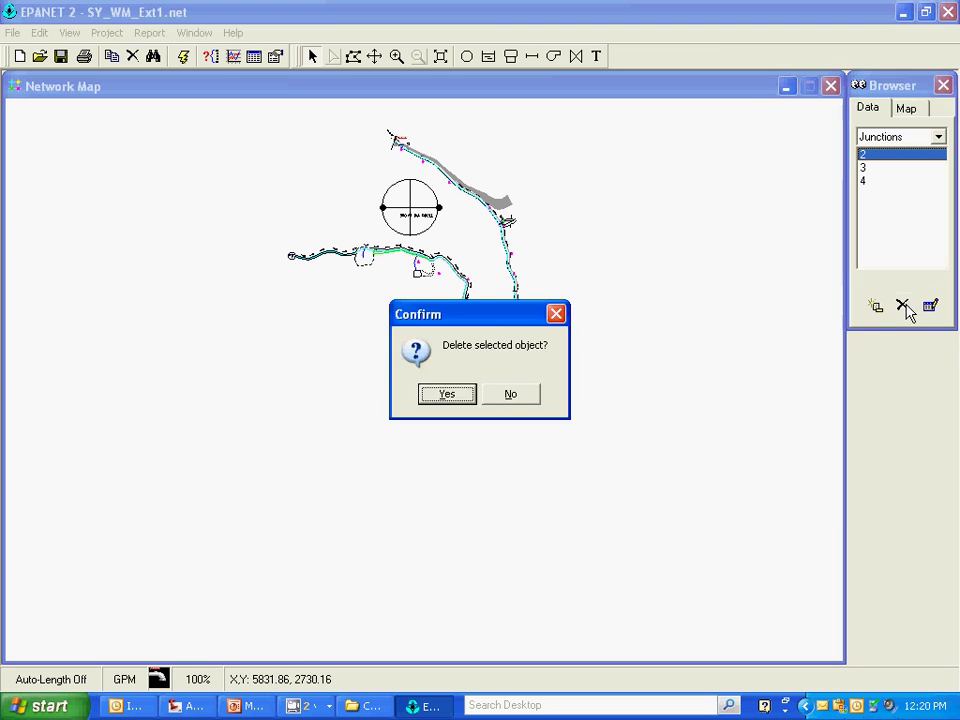
pyautogui.click(446, 396)
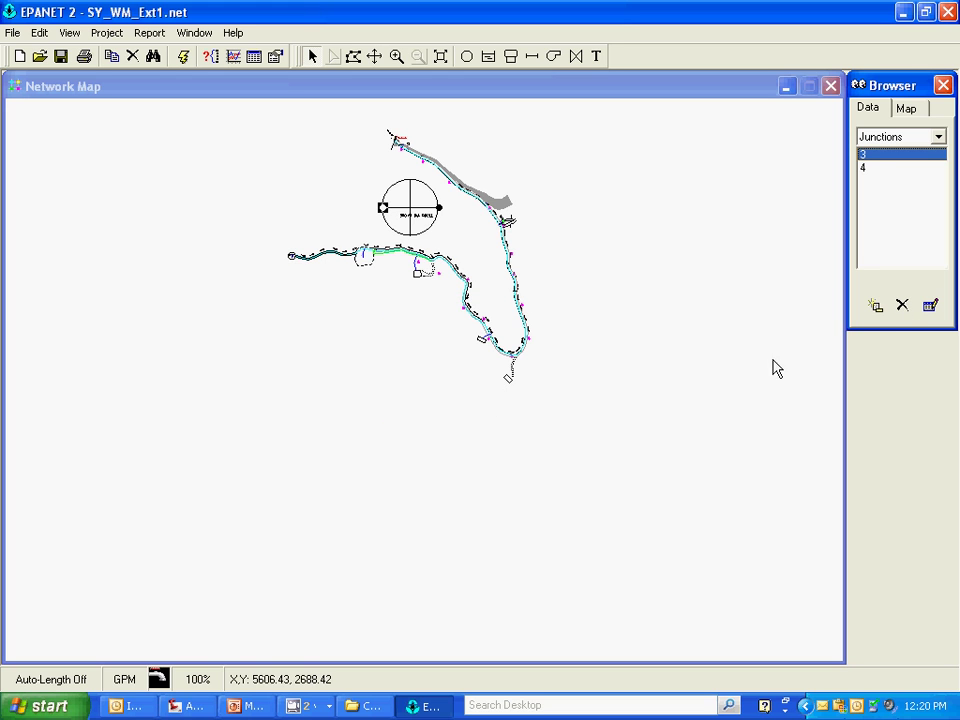
pyautogui.click(902, 308)
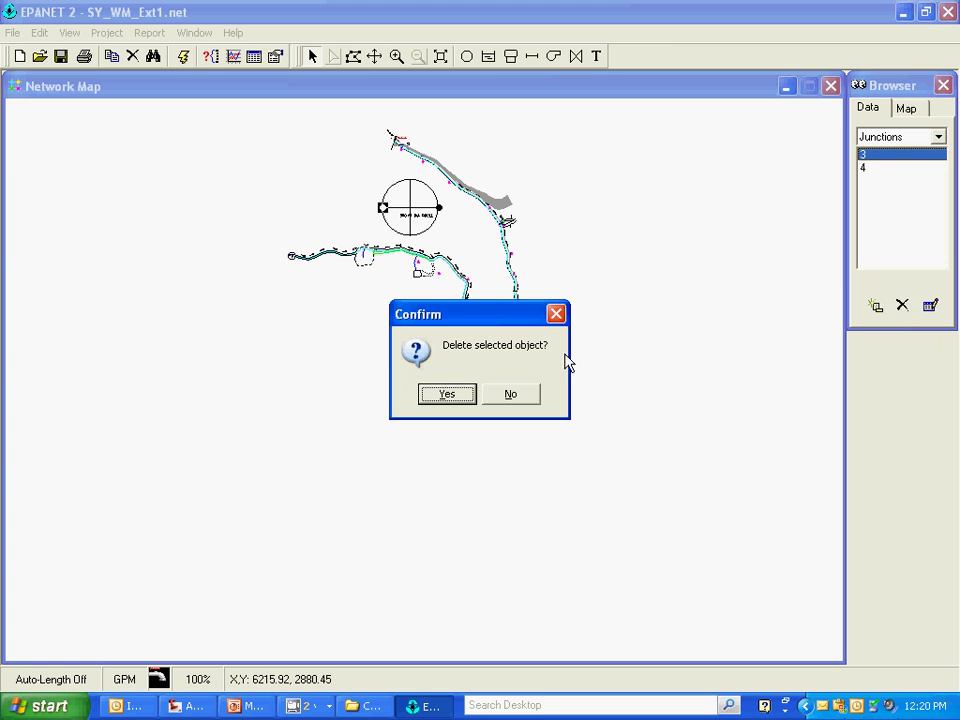
pyautogui.click(447, 396)
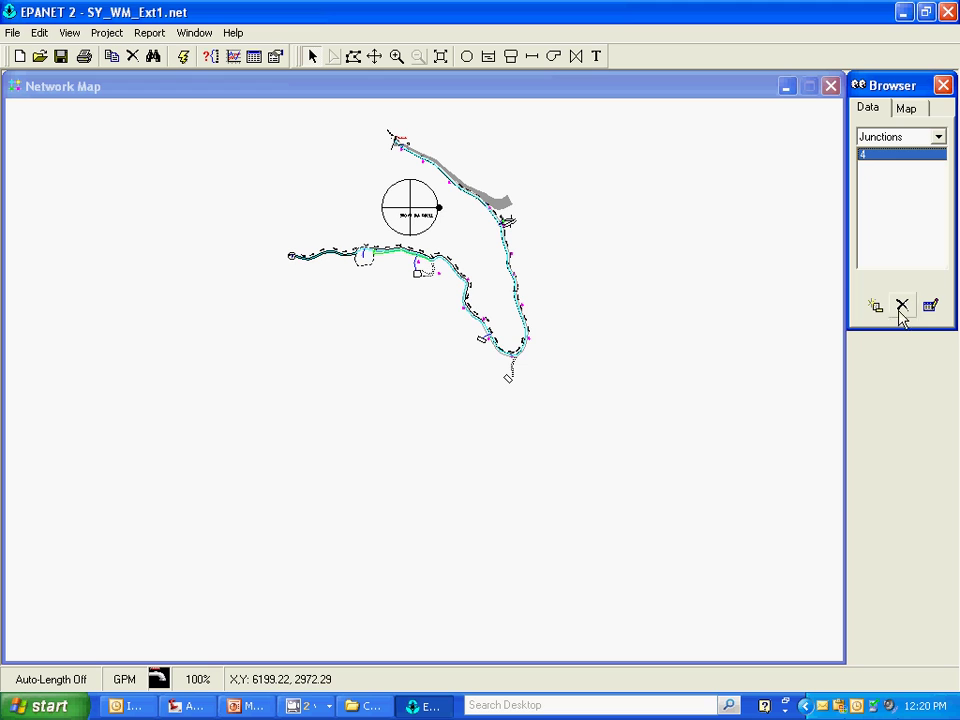
pyautogui.click(902, 308)
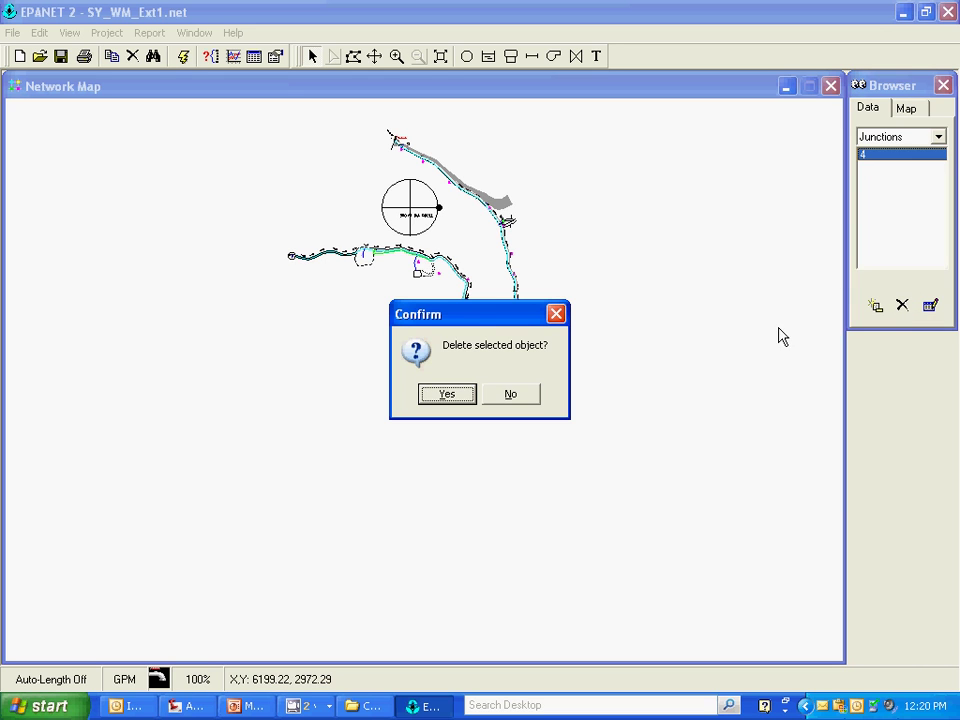
pyautogui.click(455, 397)
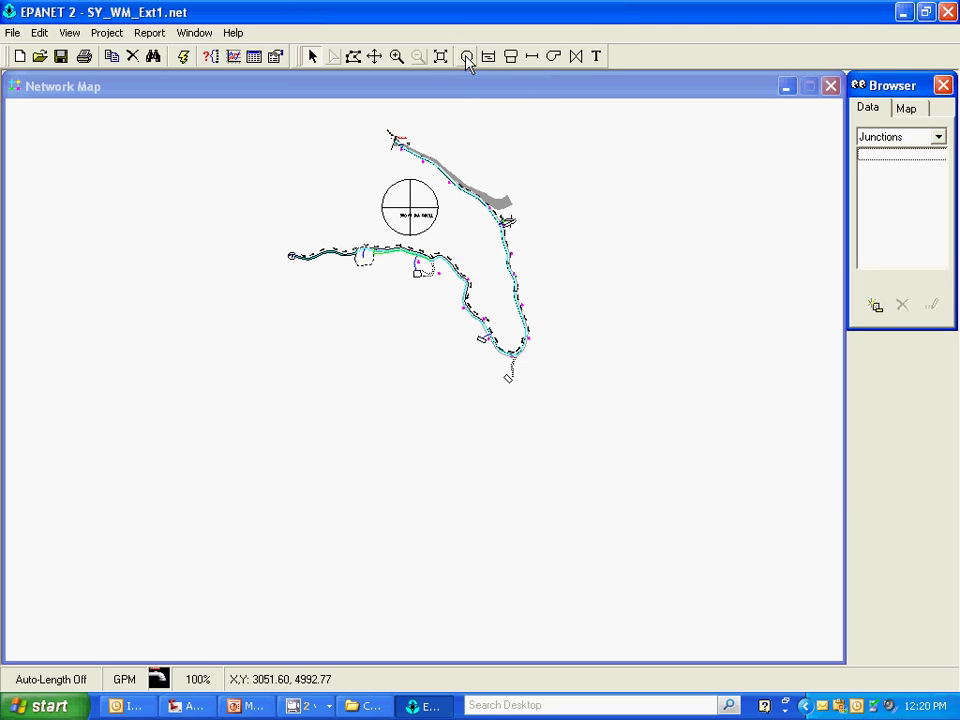
# - Add a junction at the upper end of the pipeline, beside the EXITING ARV label near station 51+00
pyautogui.click(397, 57)
pyautogui.click(390, 135)
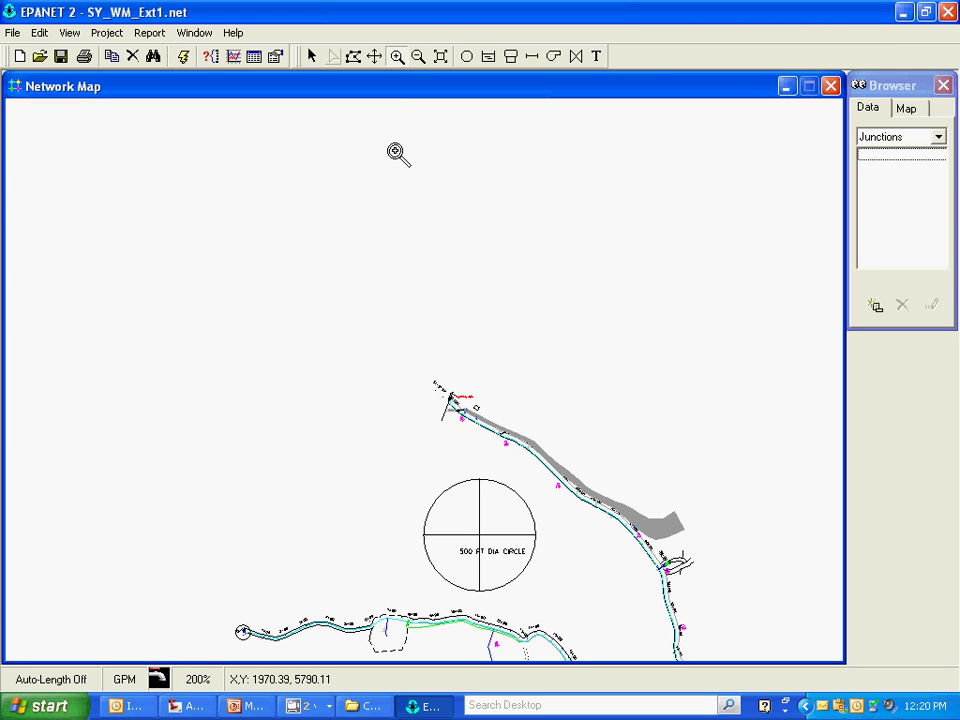
pyautogui.click(452, 409)
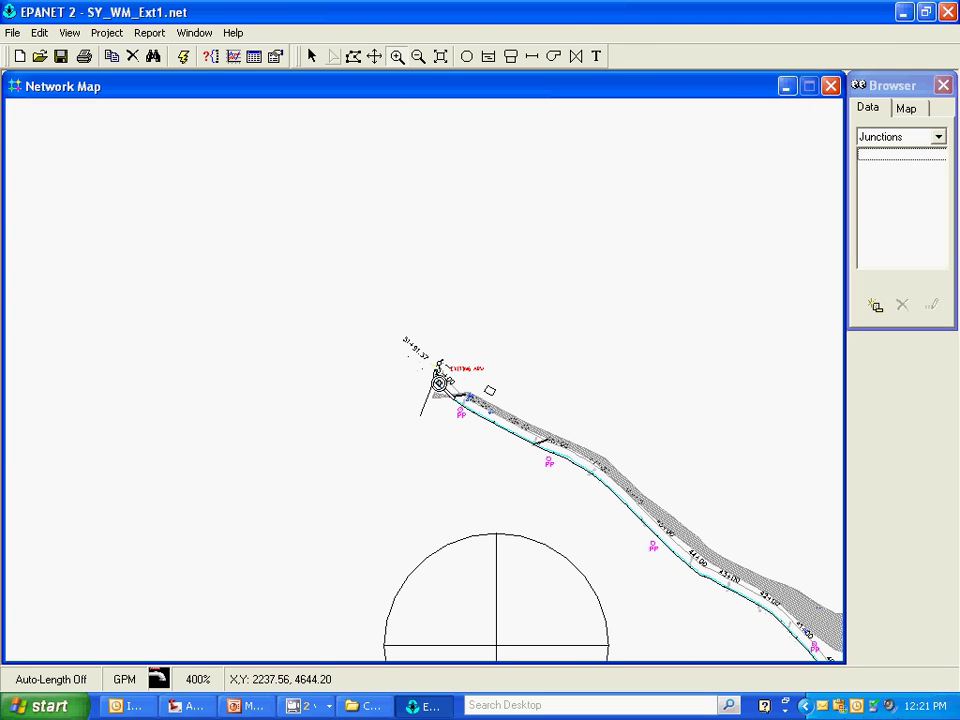
pyautogui.click(438, 382)
pyautogui.click(440, 372)
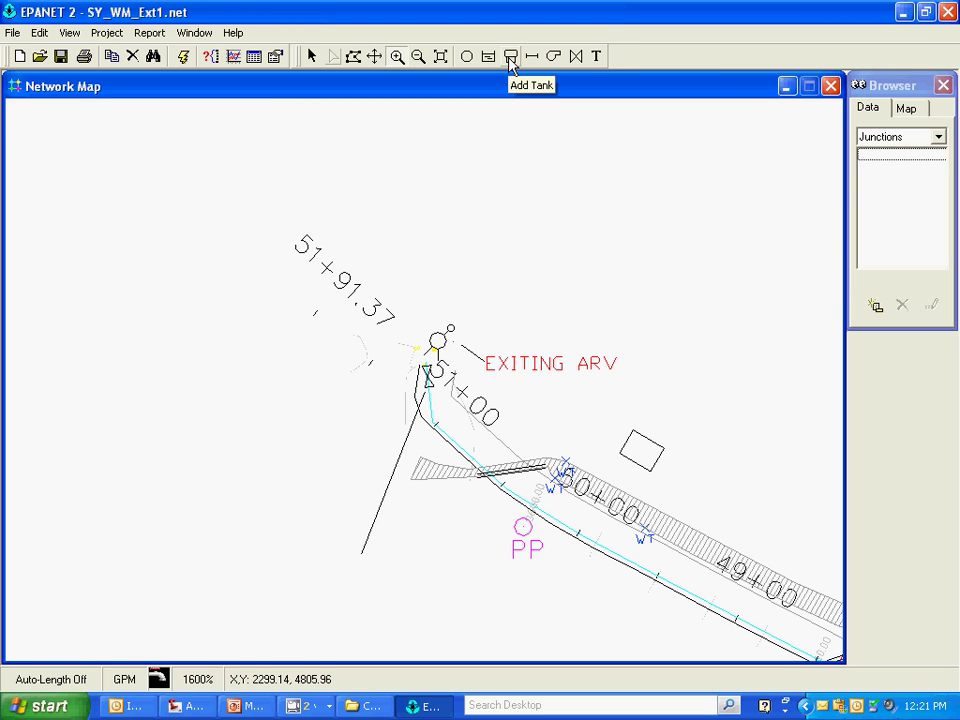
pyautogui.click(466, 56)
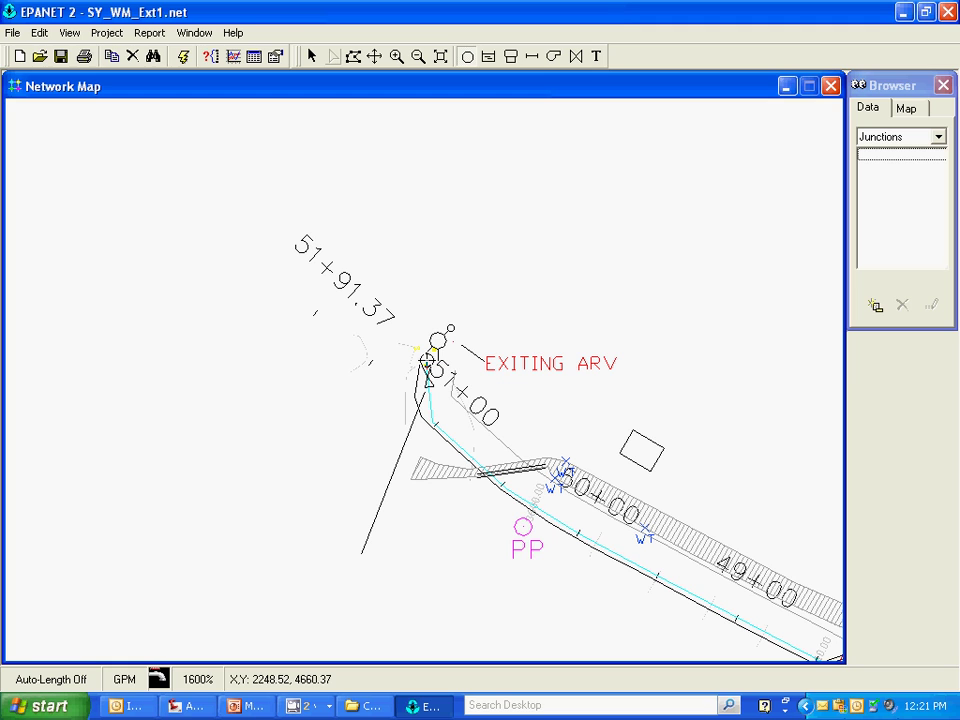
pyautogui.click(425, 360)
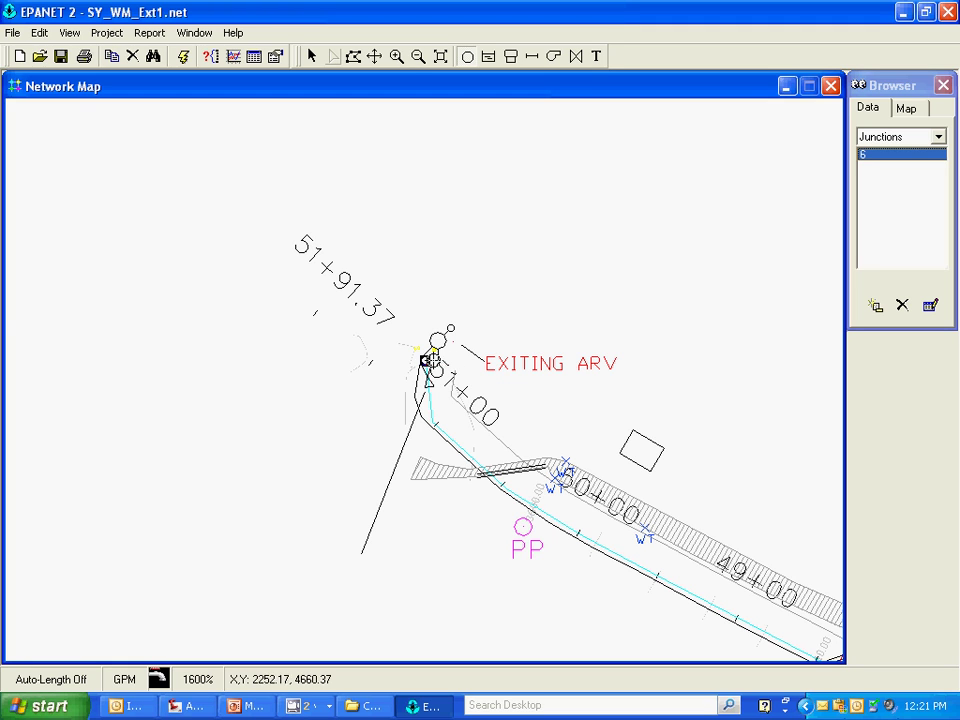
# - Add two junctions where the side road meets the alignment, one at station 39+00 and one beside the PP symbol above station 38+00
pyautogui.click(418, 57)
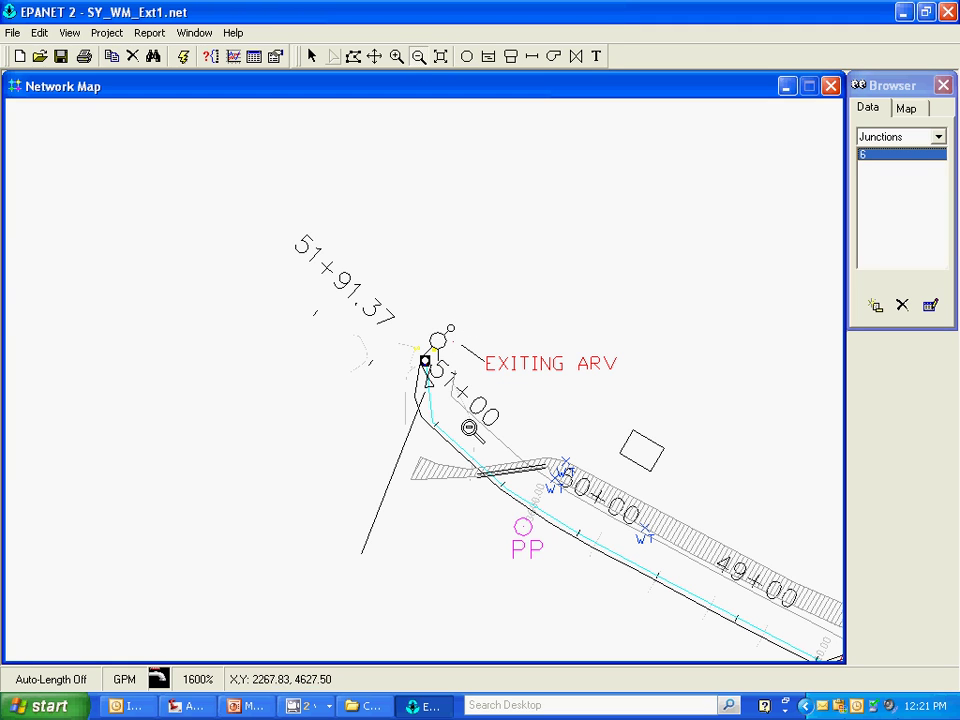
pyautogui.click(415, 364)
pyautogui.click(420, 326)
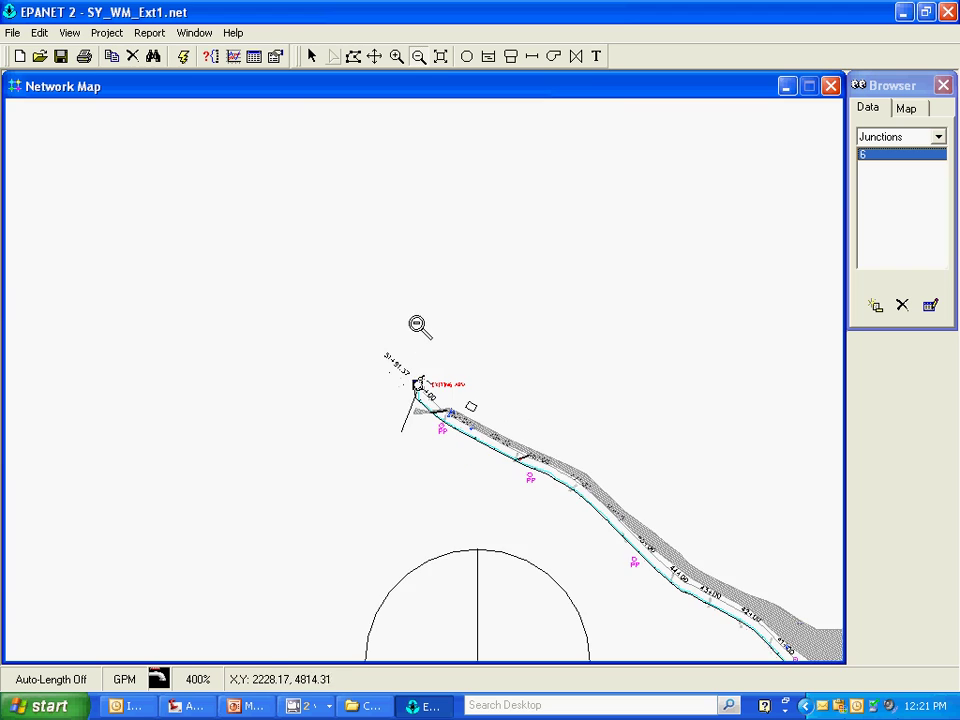
pyautogui.click(424, 285)
pyautogui.click(426, 287)
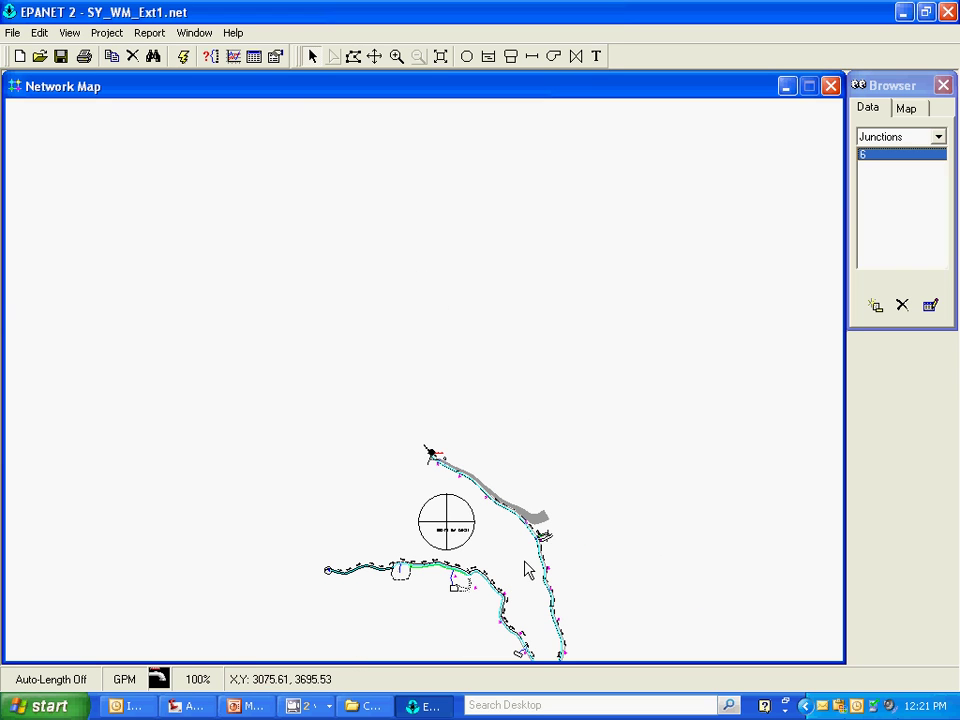
pyautogui.click(396, 57)
pyautogui.moveTo(486, 510); pyautogui.dragTo(491, 514)
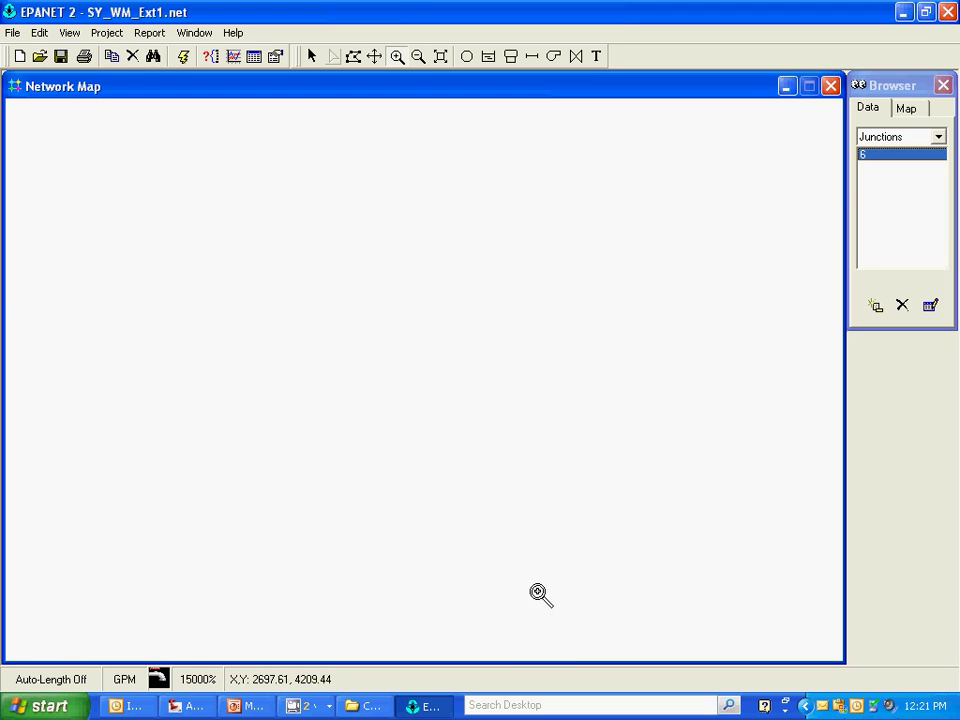
pyautogui.click(419, 57)
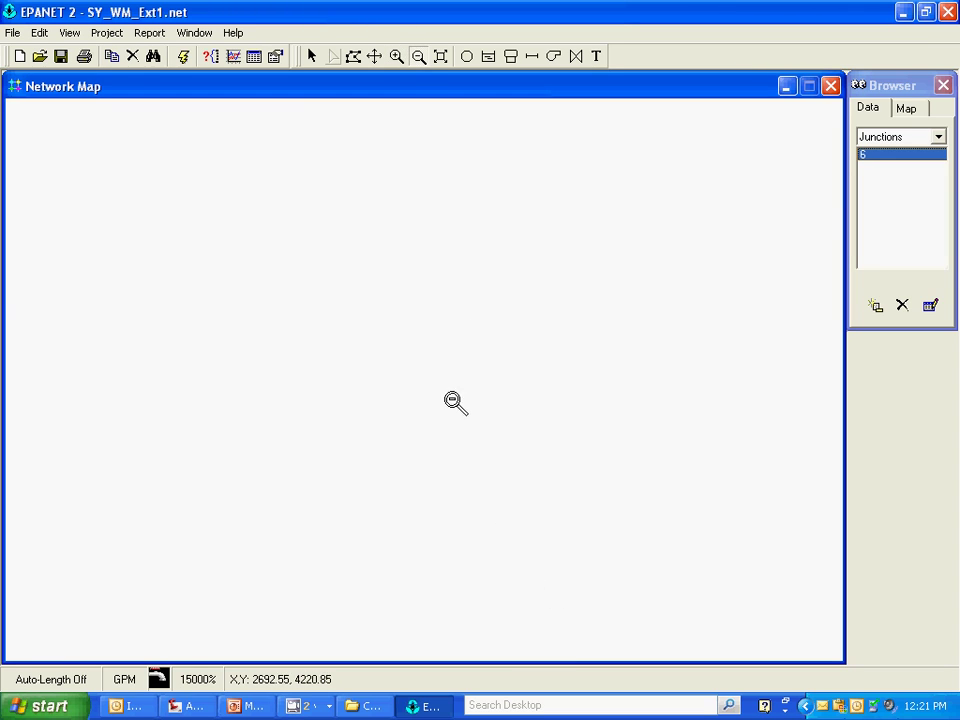
pyautogui.click(454, 401)
pyautogui.click(396, 57)
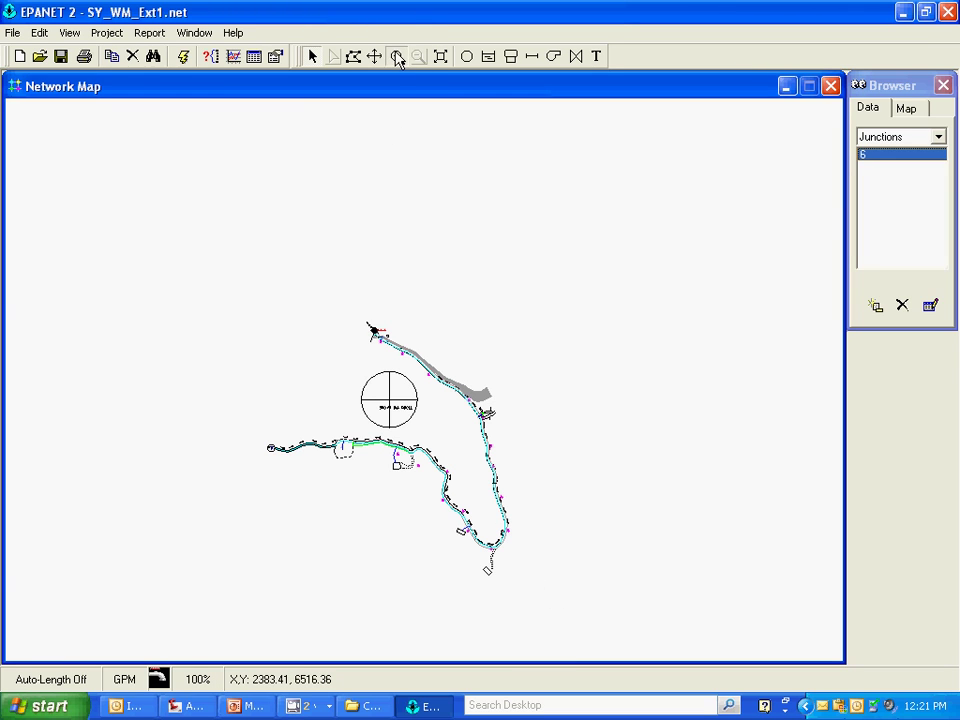
pyautogui.moveTo(422, 343); pyautogui.dragTo(535, 448)
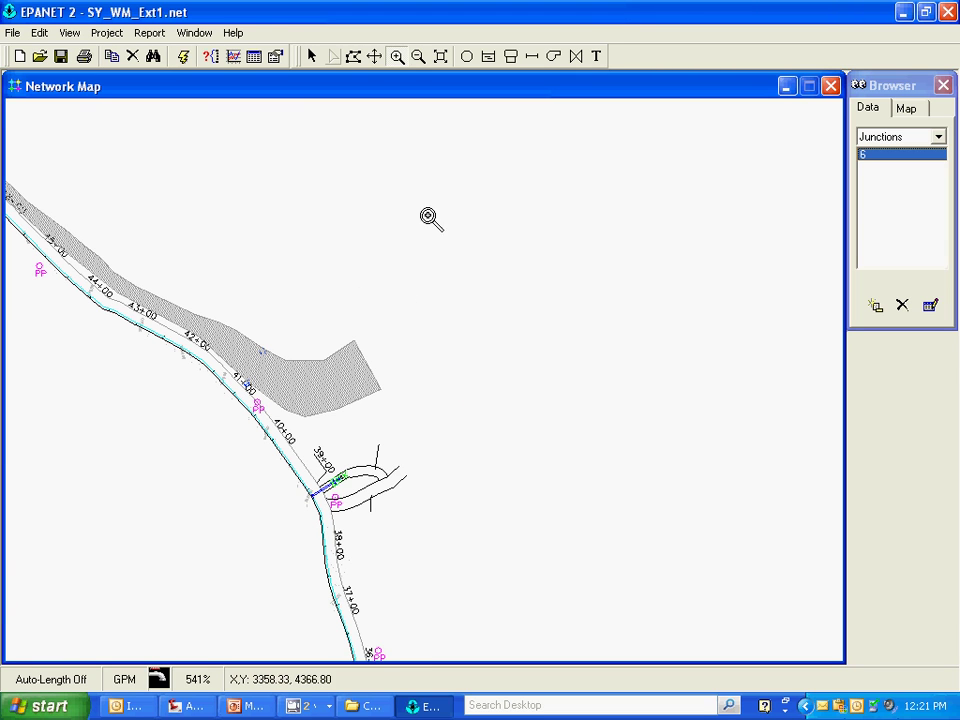
pyautogui.click(468, 57)
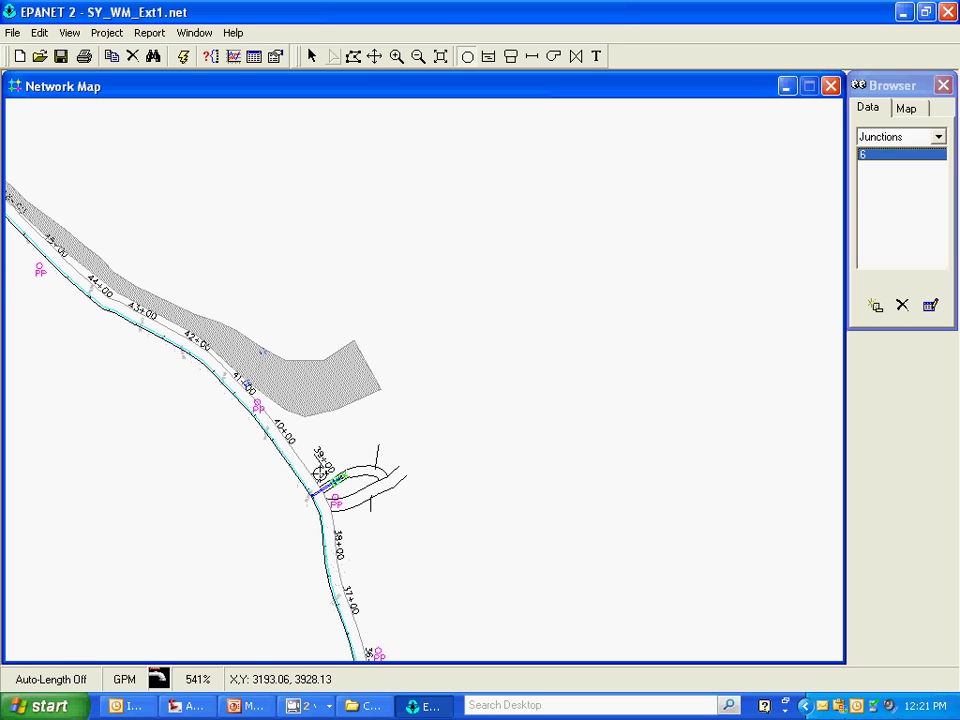
pyautogui.click(322, 480)
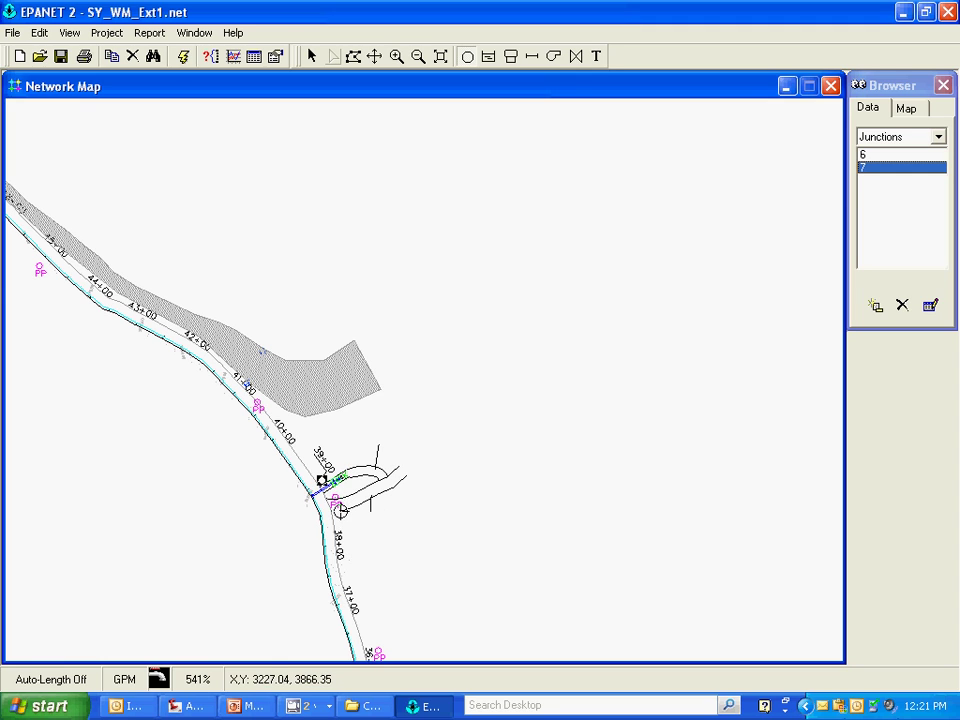
pyautogui.click(340, 507)
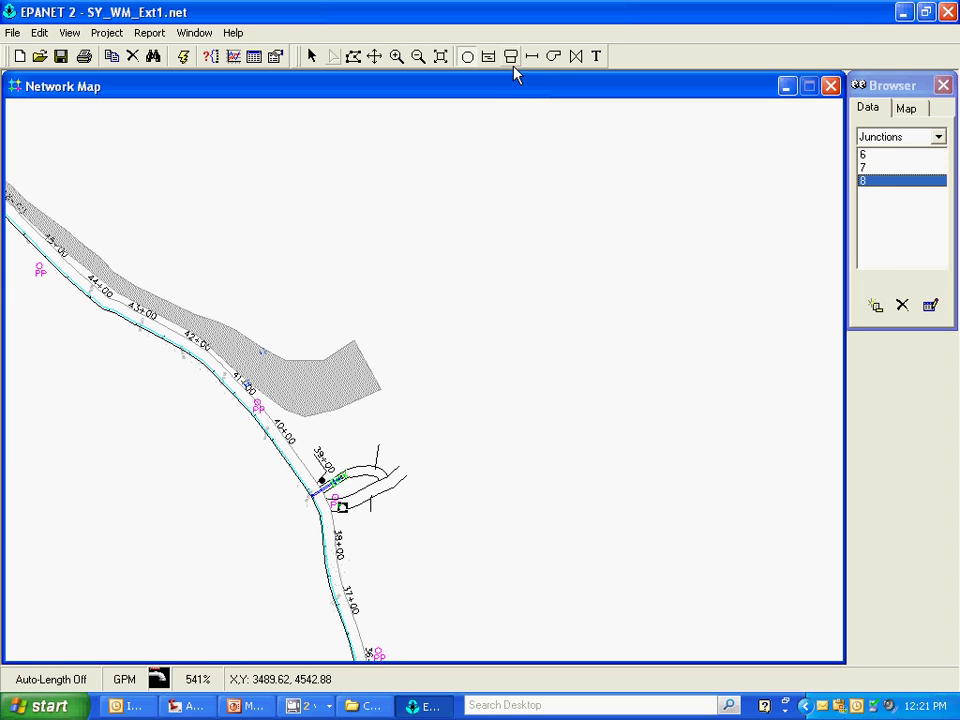
# - Add two junctions around the lower bend, one at its lowest point between stations 26+00 and 27+00 and one at the branch near station 23+00
pyautogui.click(418, 57)
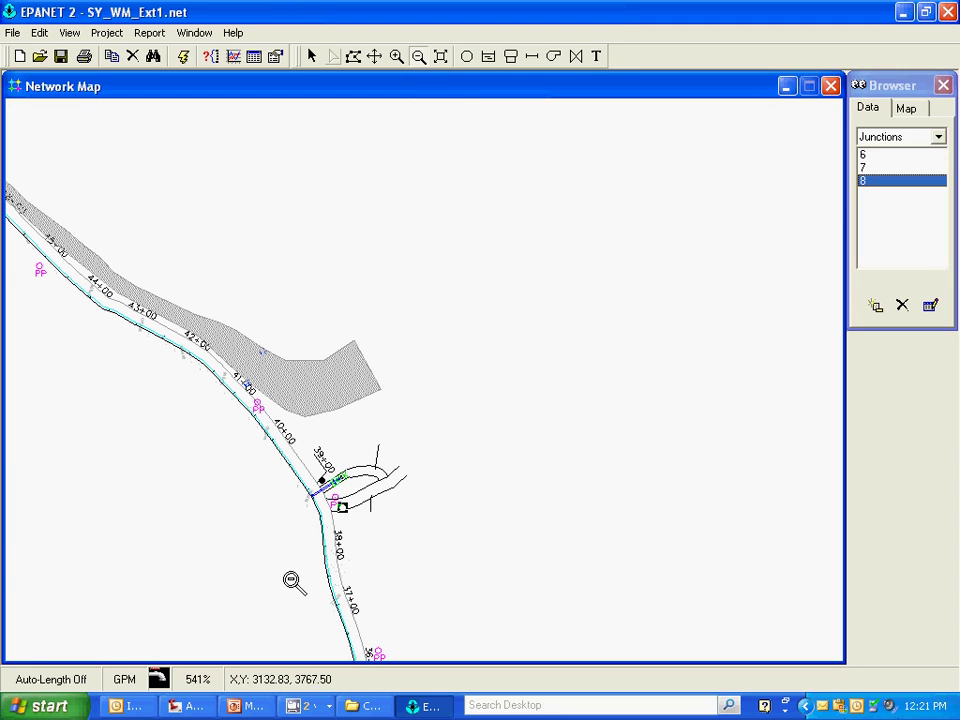
pyautogui.click(294, 579)
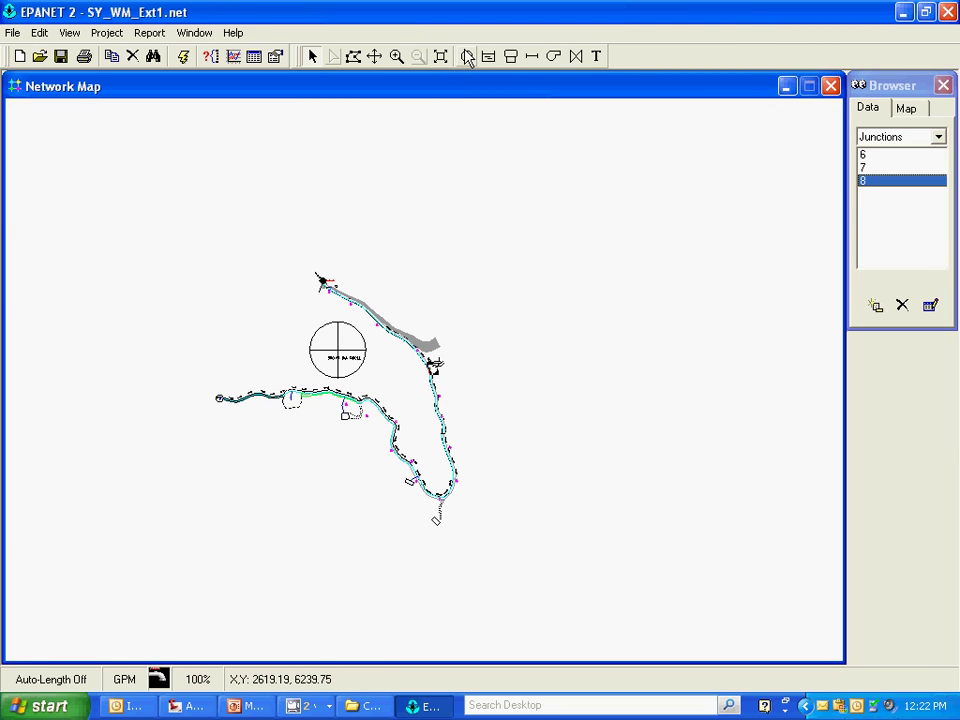
pyautogui.click(396, 57)
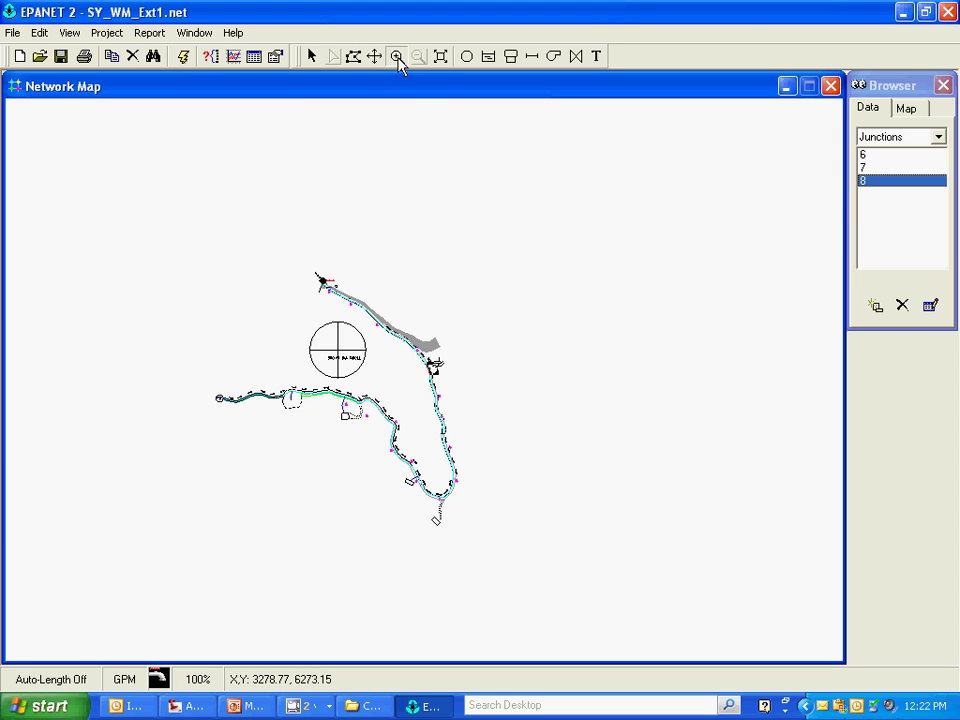
pyautogui.click(442, 520)
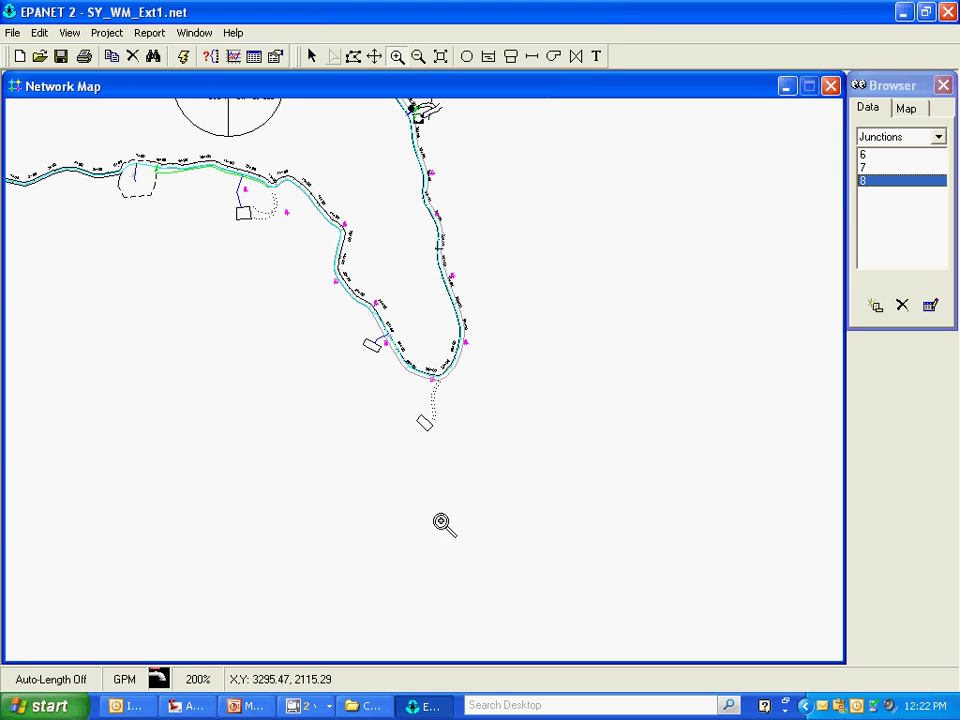
pyautogui.click(437, 377)
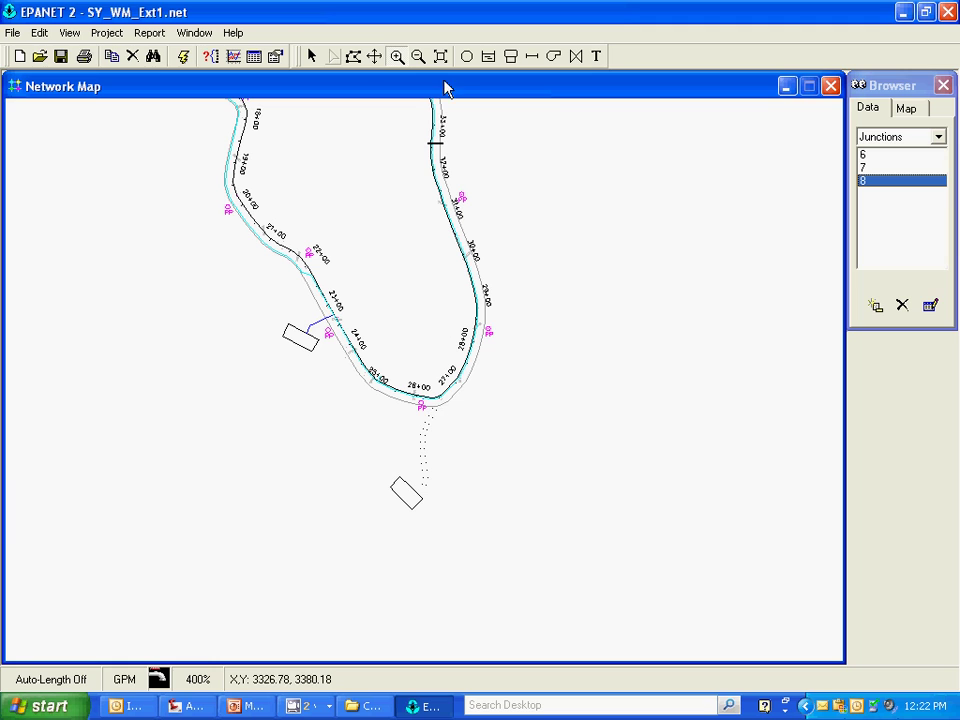
pyautogui.click(467, 57)
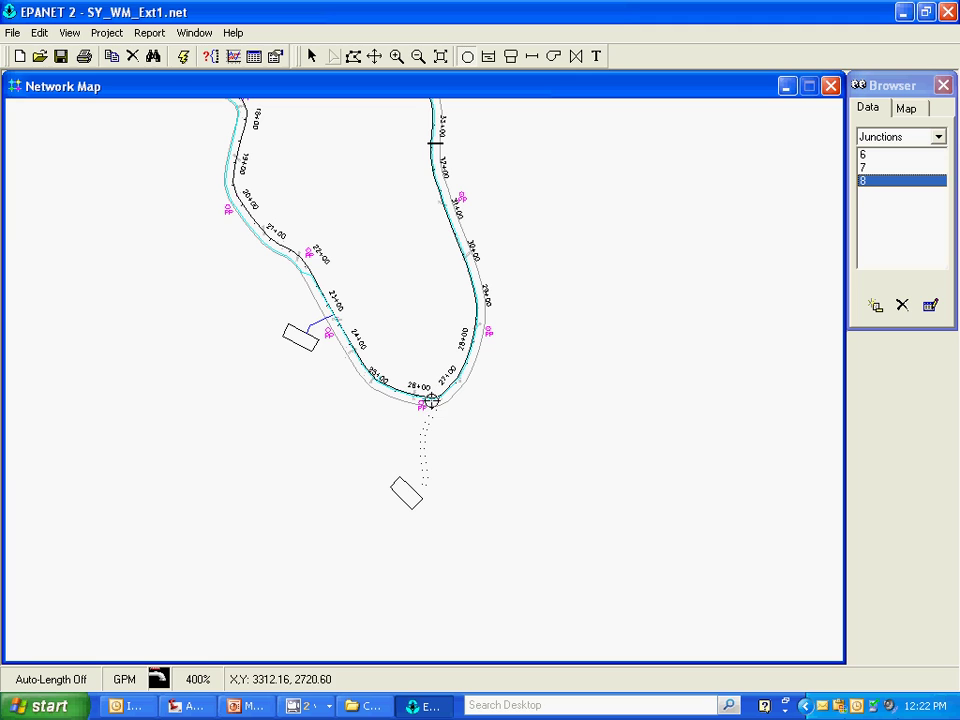
pyautogui.click(431, 400)
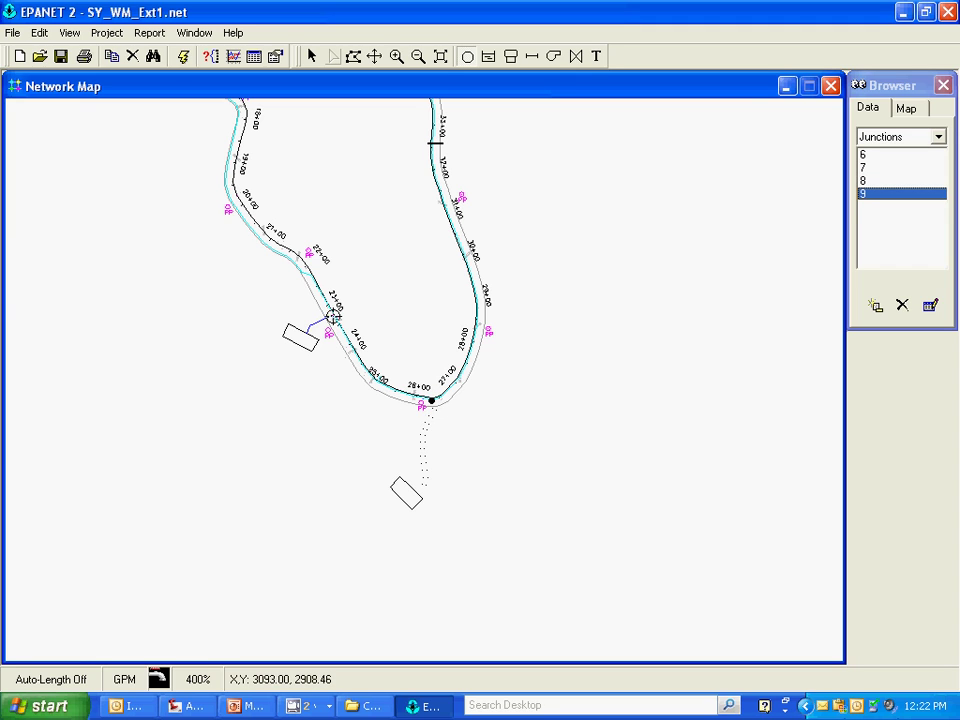
pyautogui.click(331, 316)
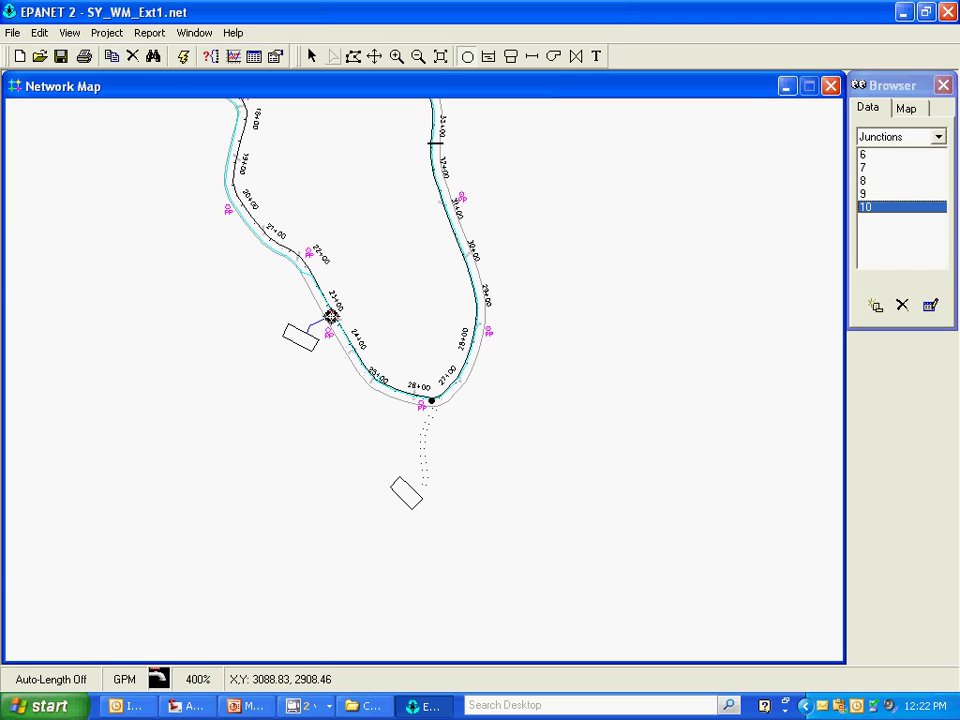
# - Add two junctions at the branch connections along the western run, one between stations 11+00 and 12+00 and one near station 7+00
pyautogui.click(418, 58)
pyautogui.click(375, 57)
pyautogui.moveTo(323, 195); pyautogui.dragTo(528, 459)
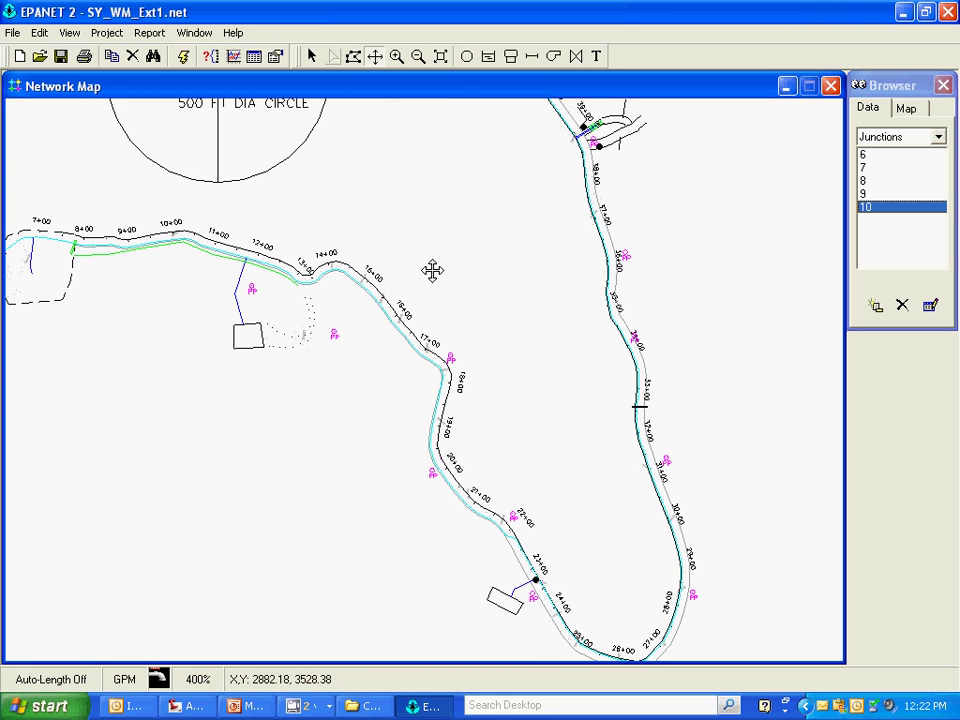
pyautogui.click(466, 57)
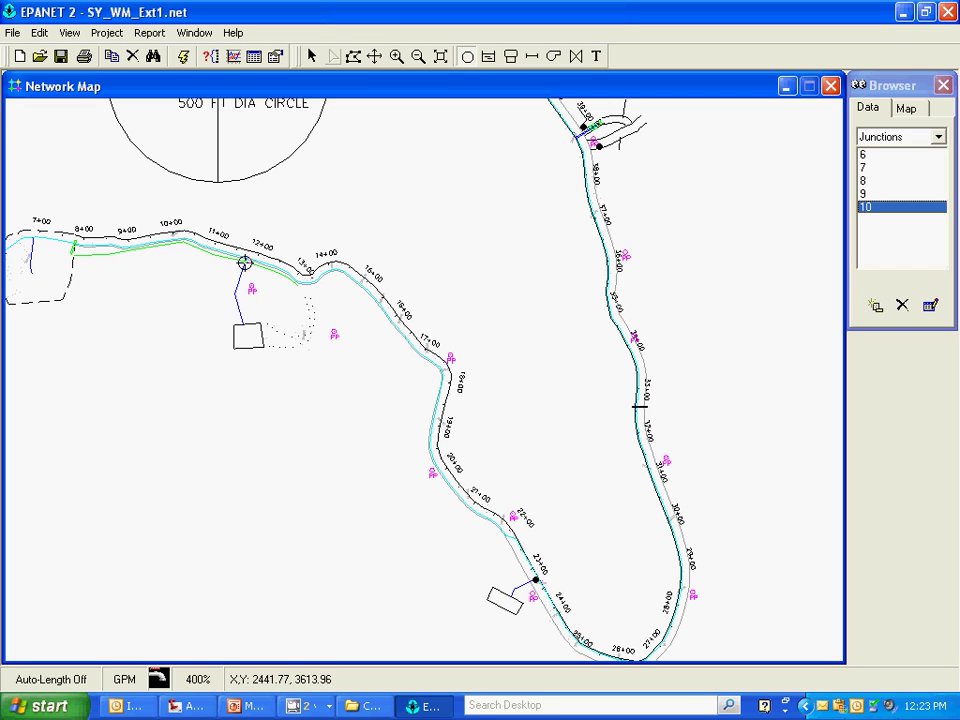
pyautogui.click(245, 260)
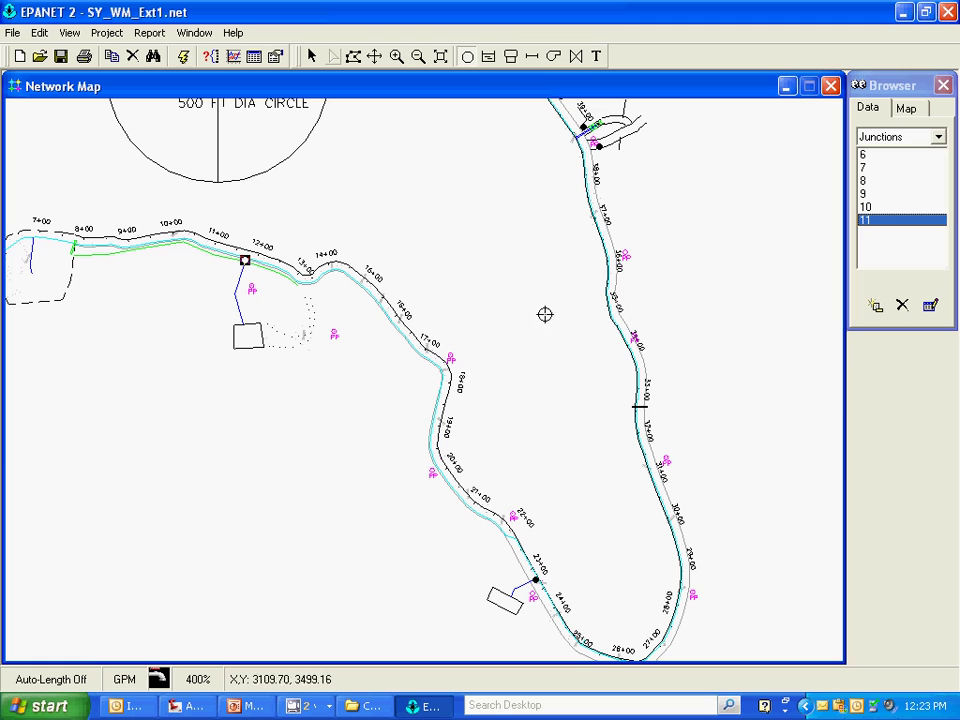
pyautogui.click(33, 238)
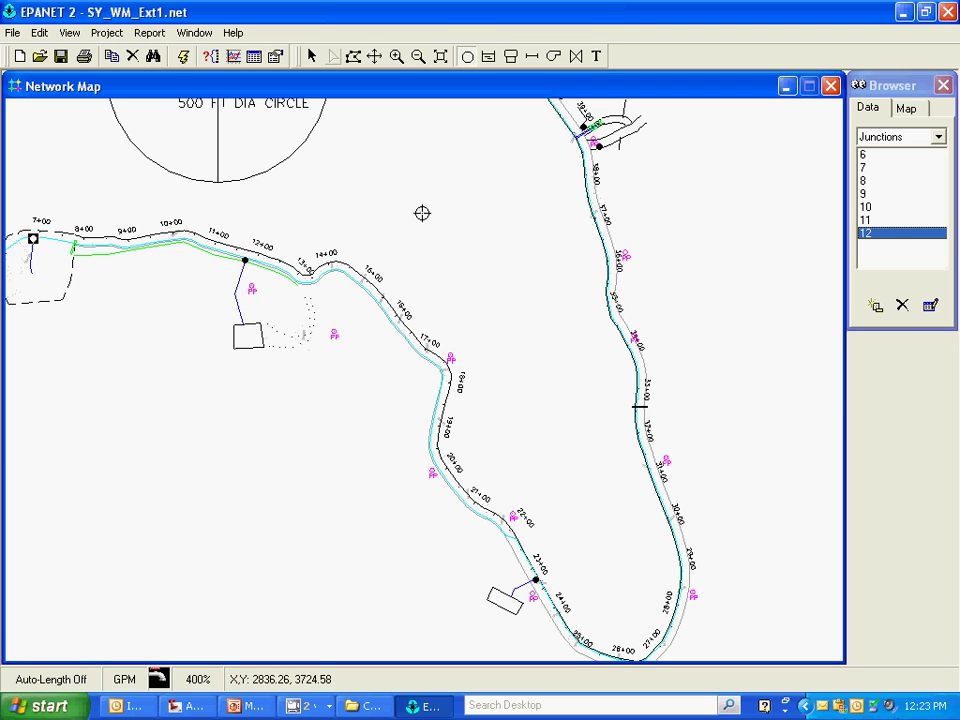
# - Add a tank at the start of the pipeline, inside the circle at station 0+00
pyautogui.click(418, 56)
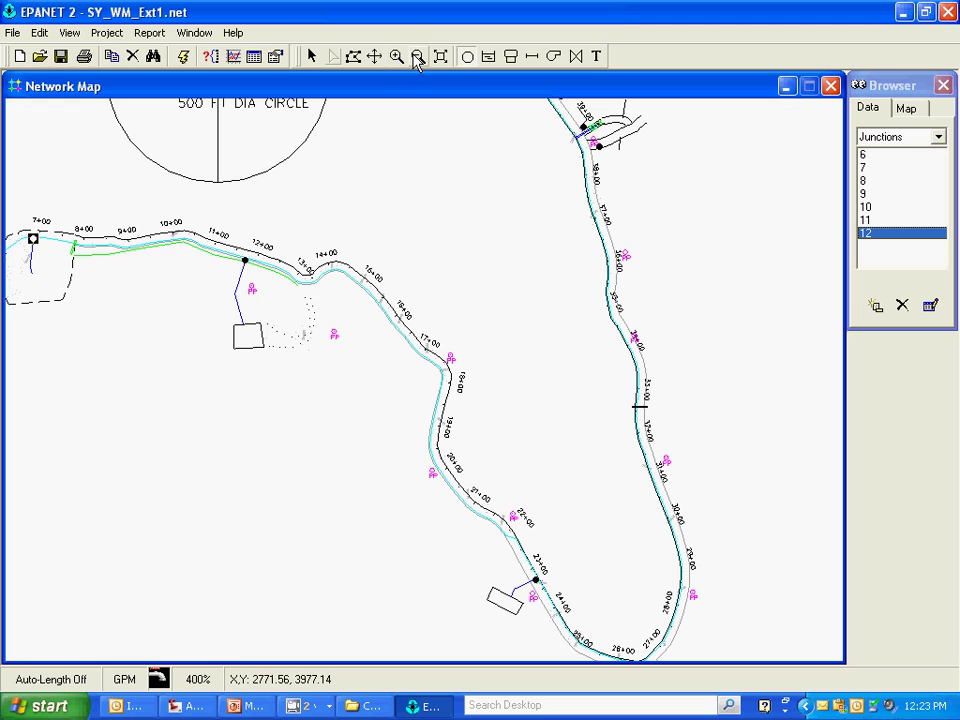
pyautogui.click(557, 390)
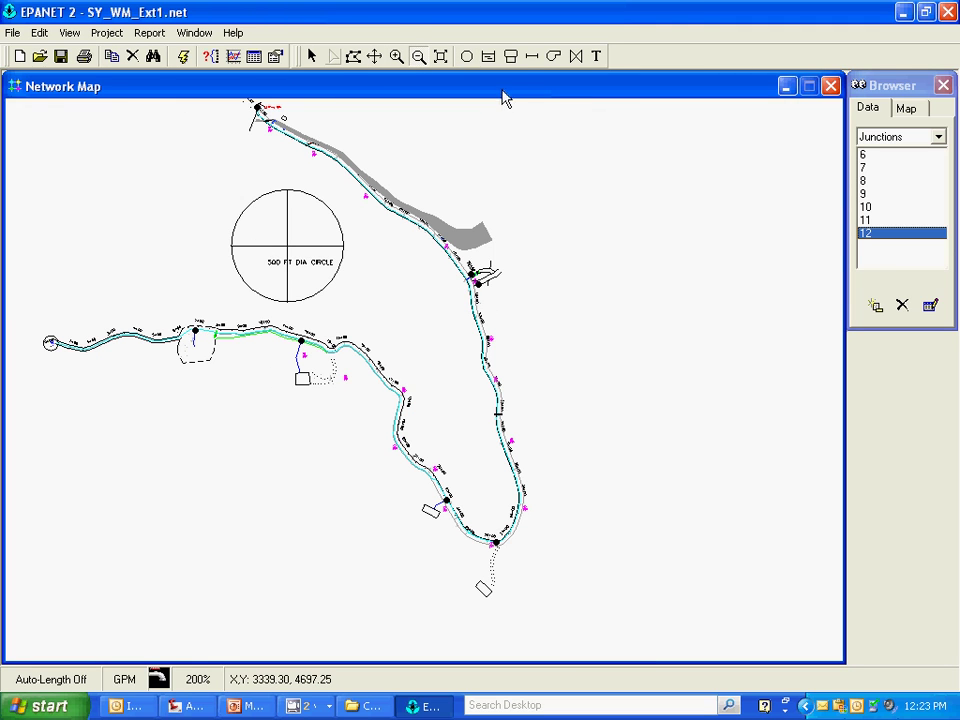
pyautogui.click(511, 57)
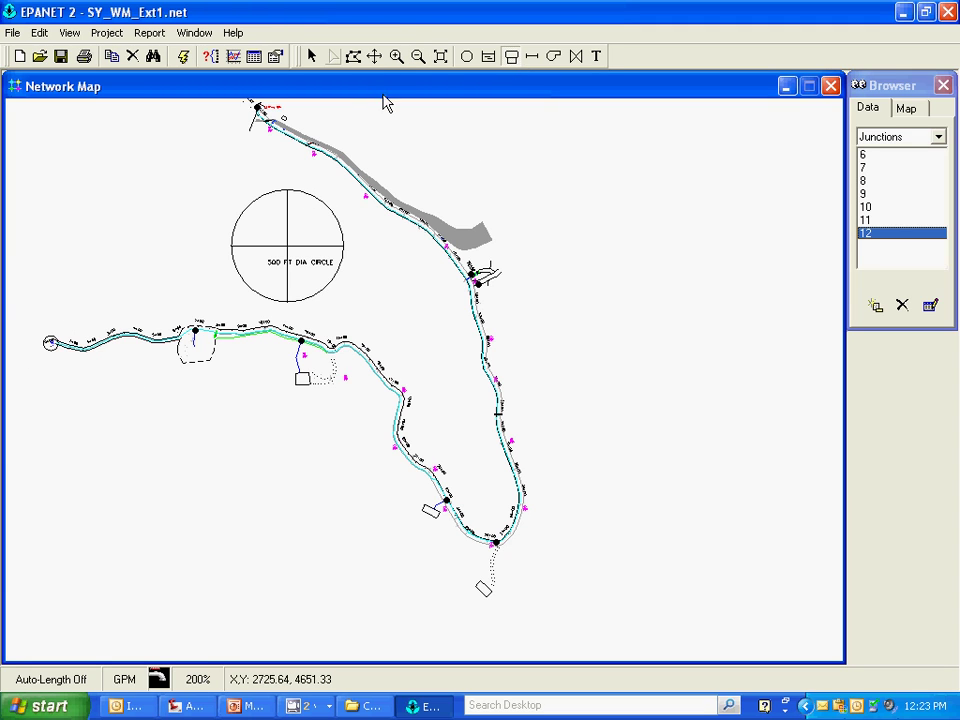
pyautogui.click(397, 57)
pyautogui.click(40, 342)
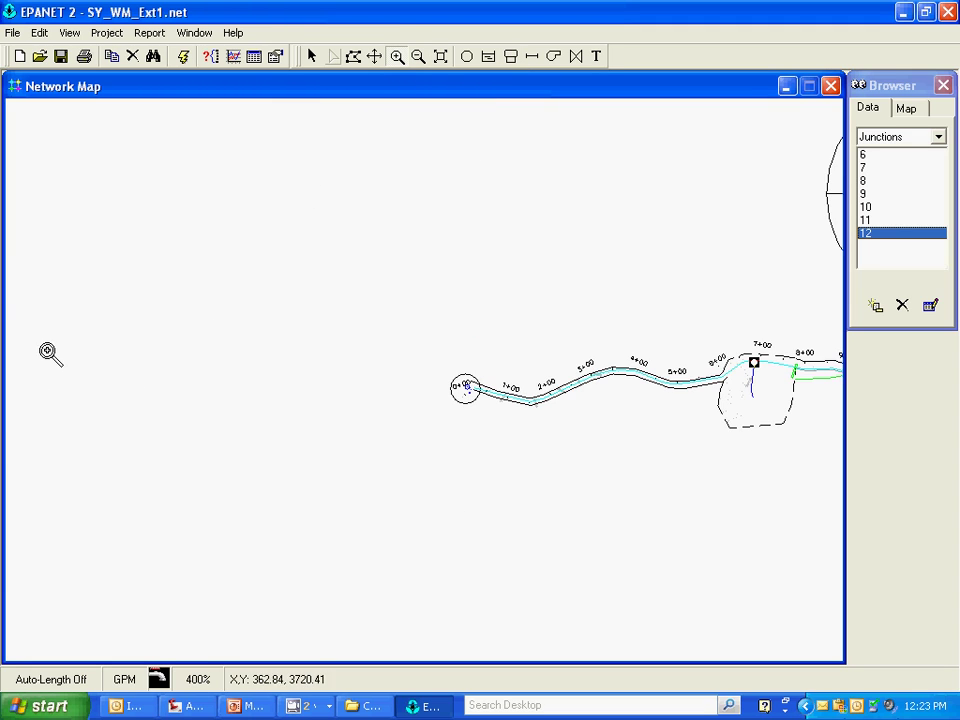
pyautogui.click(472, 391)
pyautogui.click(454, 398)
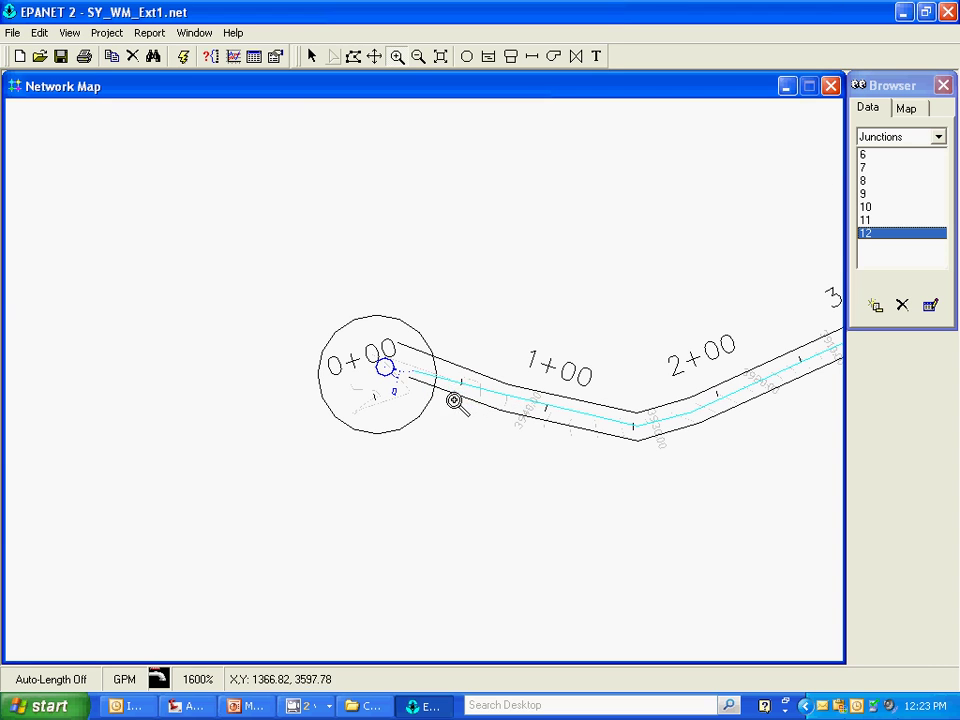
pyautogui.click(511, 57)
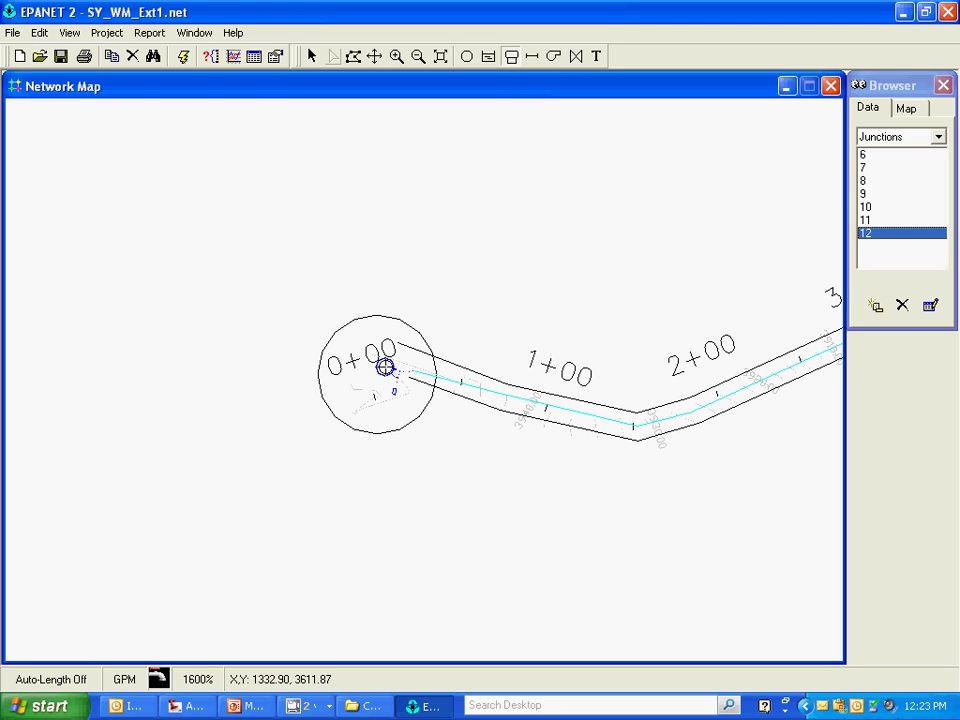
pyautogui.click(399, 368)
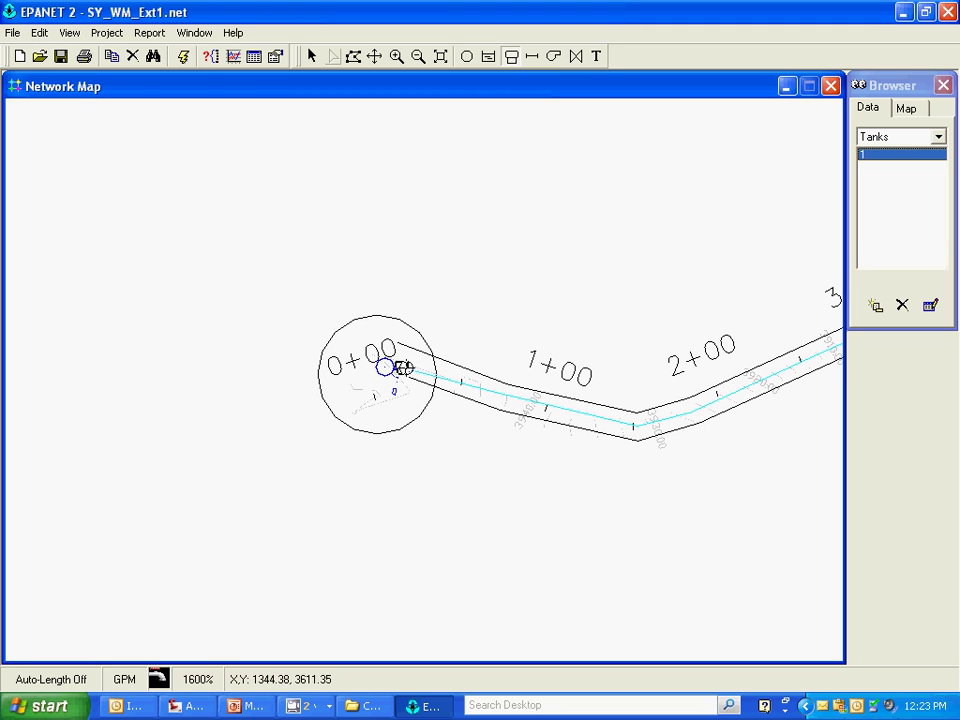
# - Add a second tank in the empty area just above the junction at the upper end of the pipeline
pyautogui.click(419, 56)
pyautogui.click(309, 416)
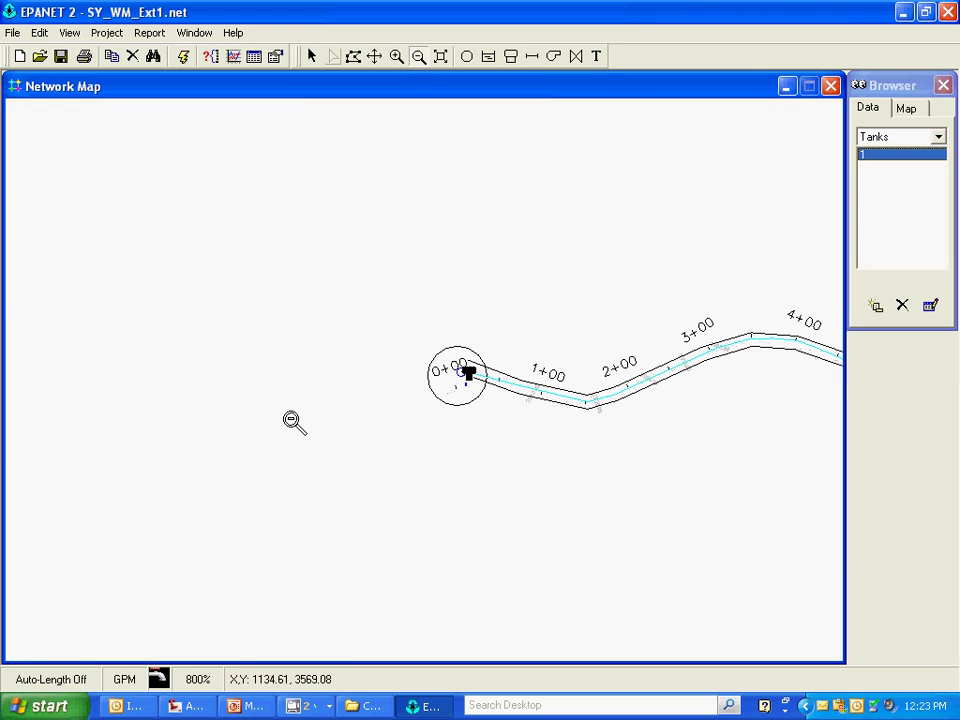
pyautogui.click(294, 420)
pyautogui.click(577, 391)
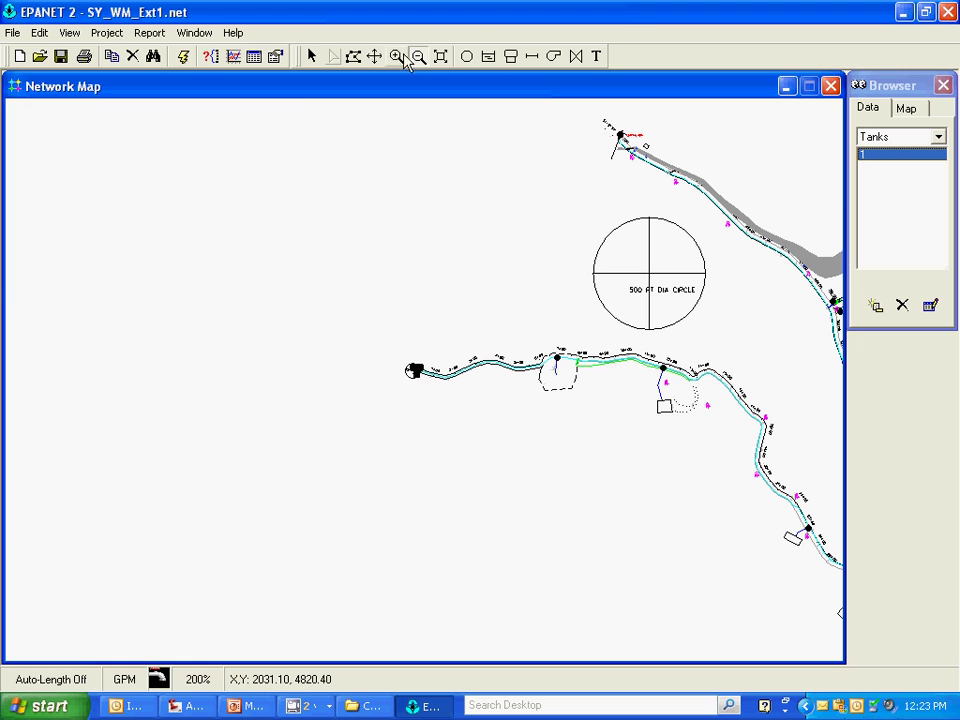
pyautogui.click(375, 58)
pyautogui.moveTo(482, 208); pyautogui.dragTo(336, 425)
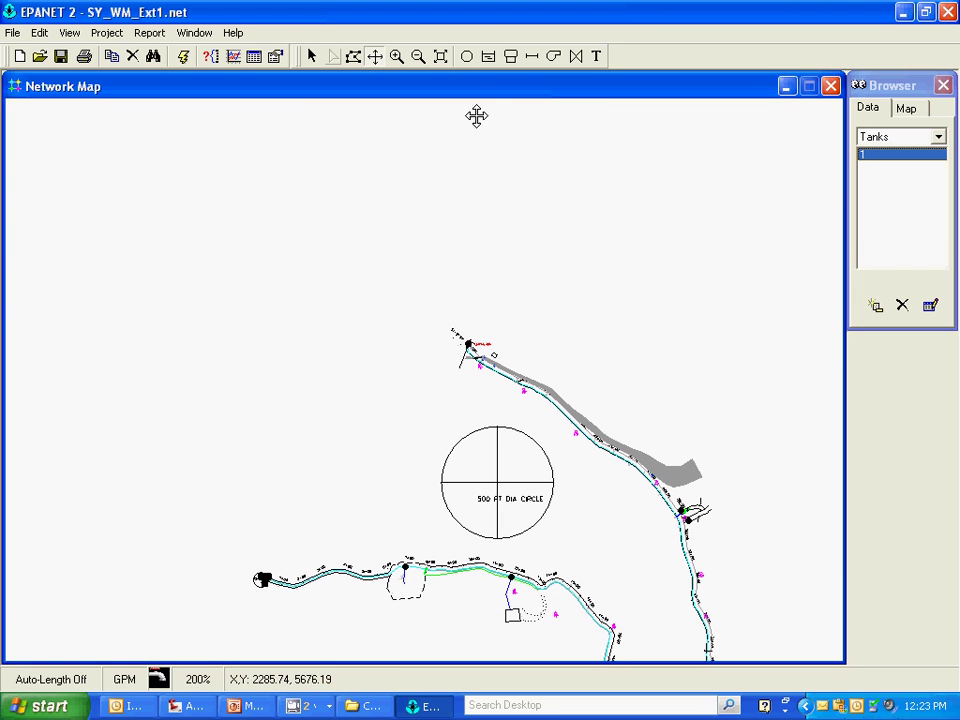
pyautogui.click(510, 57)
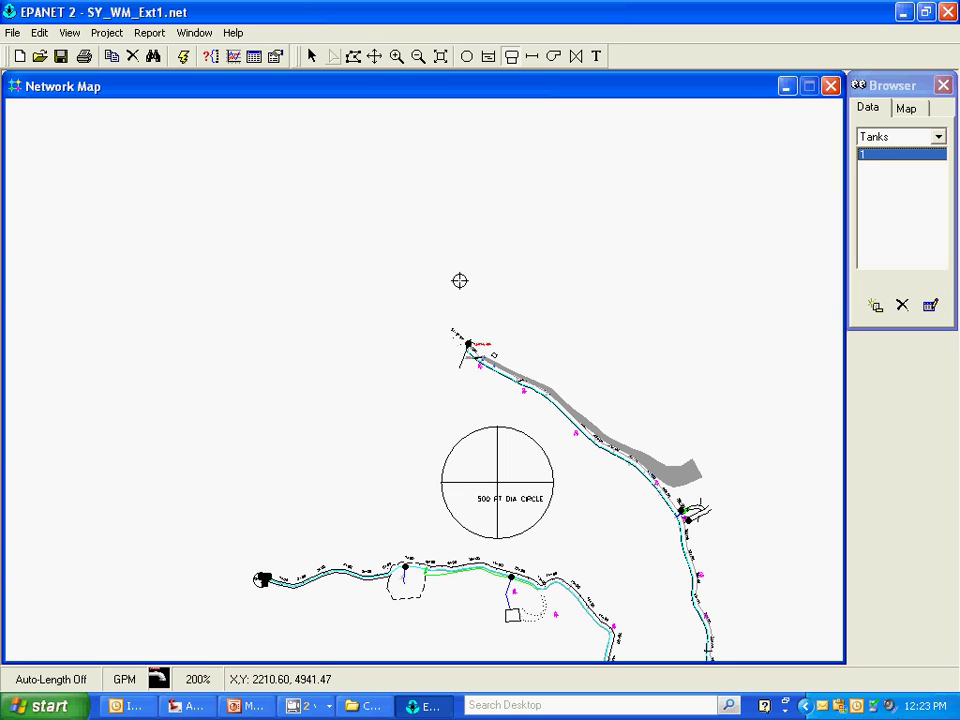
pyautogui.click(459, 281)
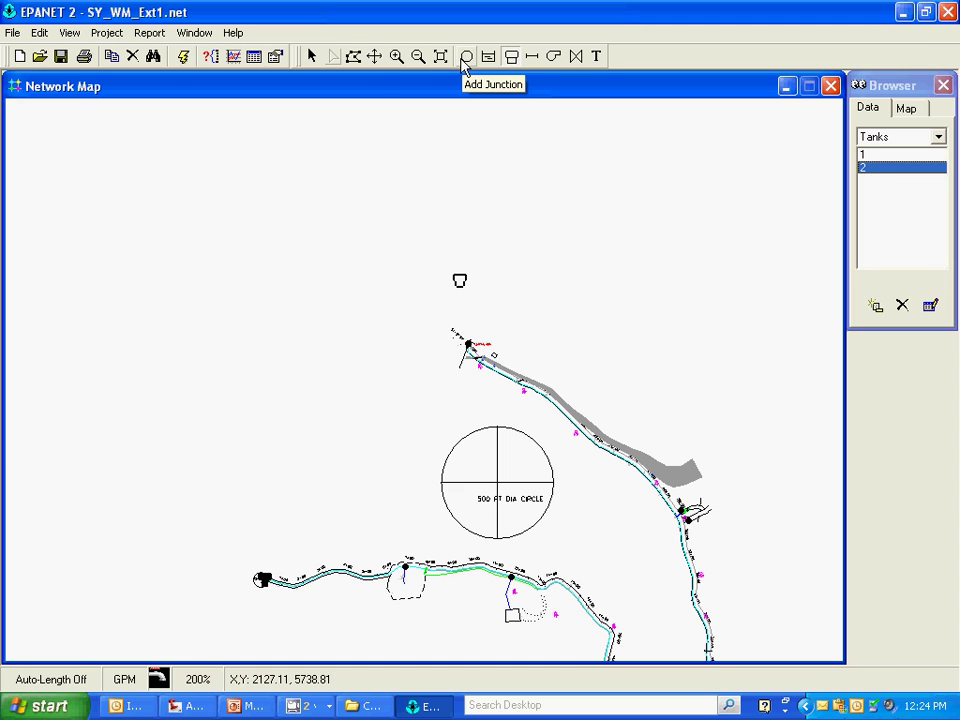
# - Open the properties of junction 6 at the upper end of the pipeline and try to set its elevation to 3596
pyautogui.click(312, 57)
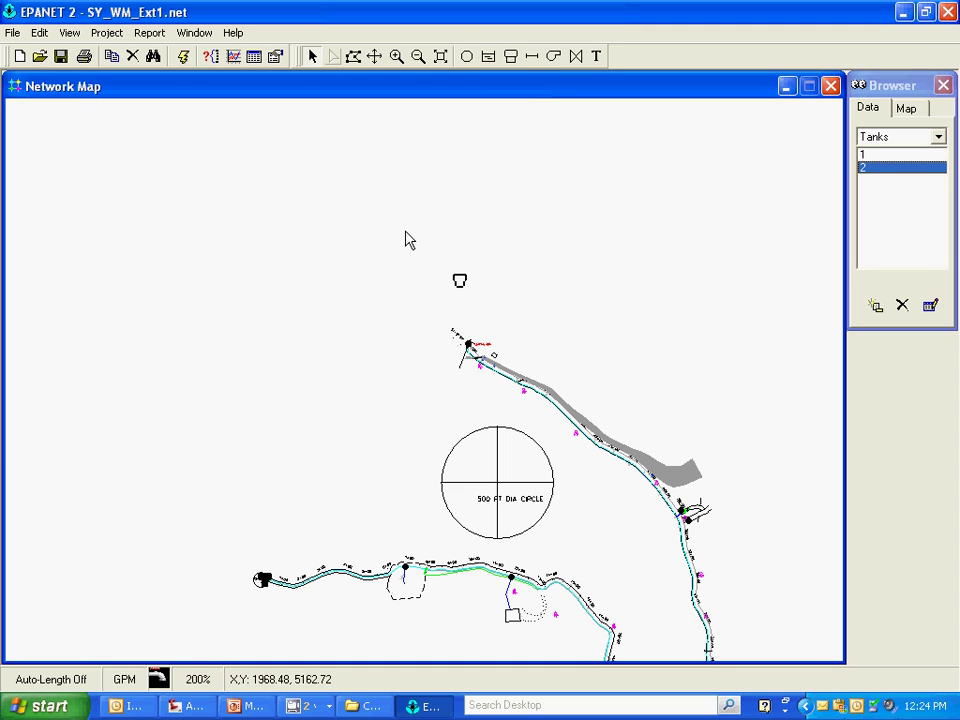
pyautogui.doubleClick(467, 346)
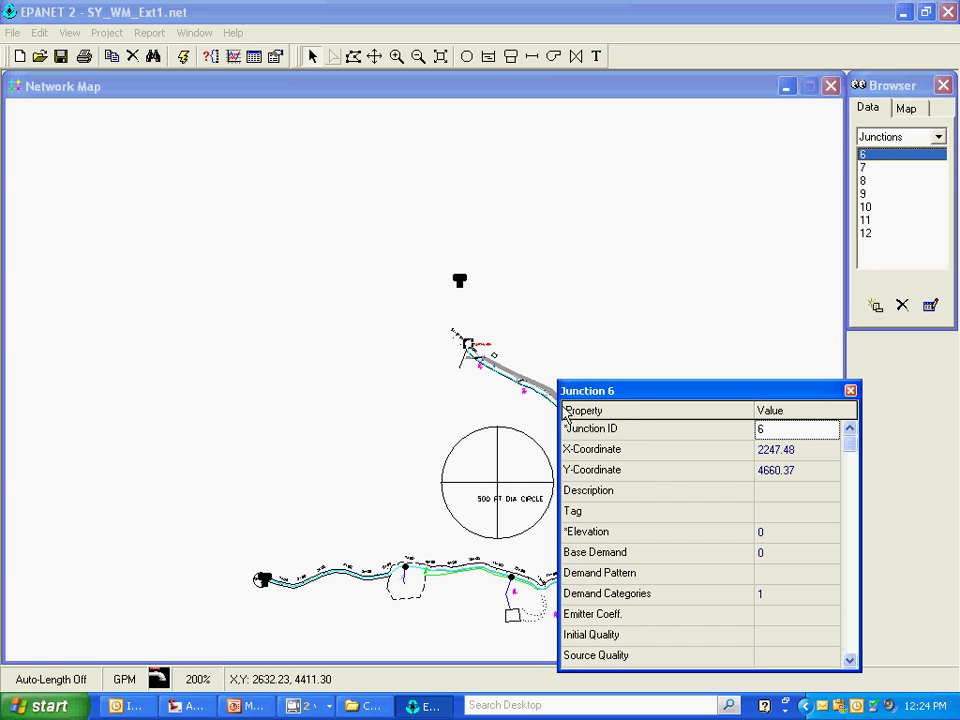
pyautogui.moveTo(653, 402); pyautogui.dragTo(163, 169)
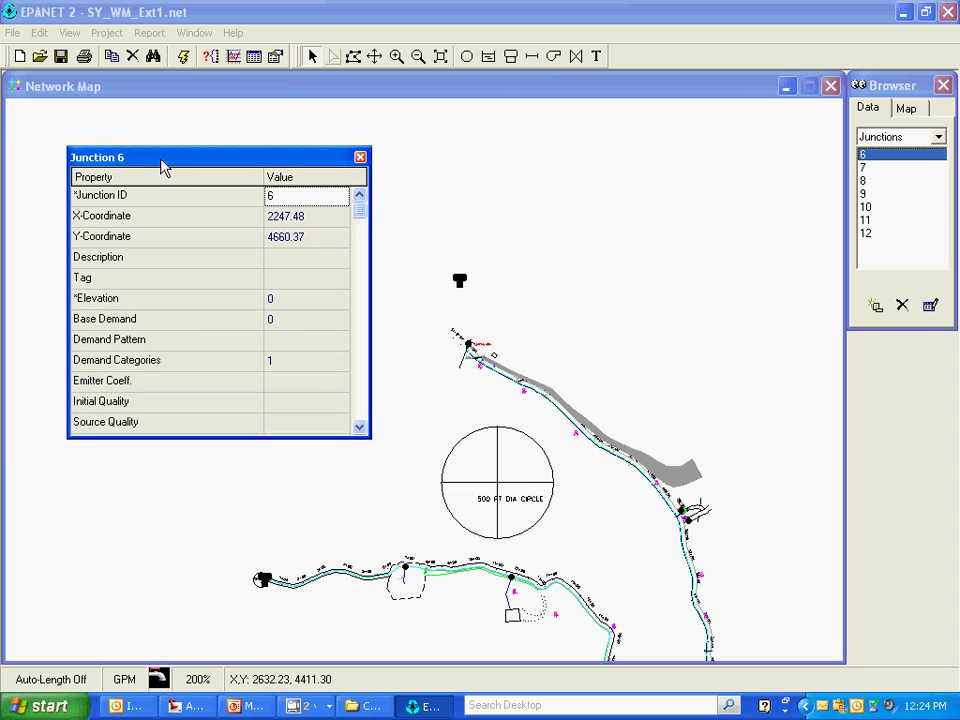
pyautogui.click(295, 305)
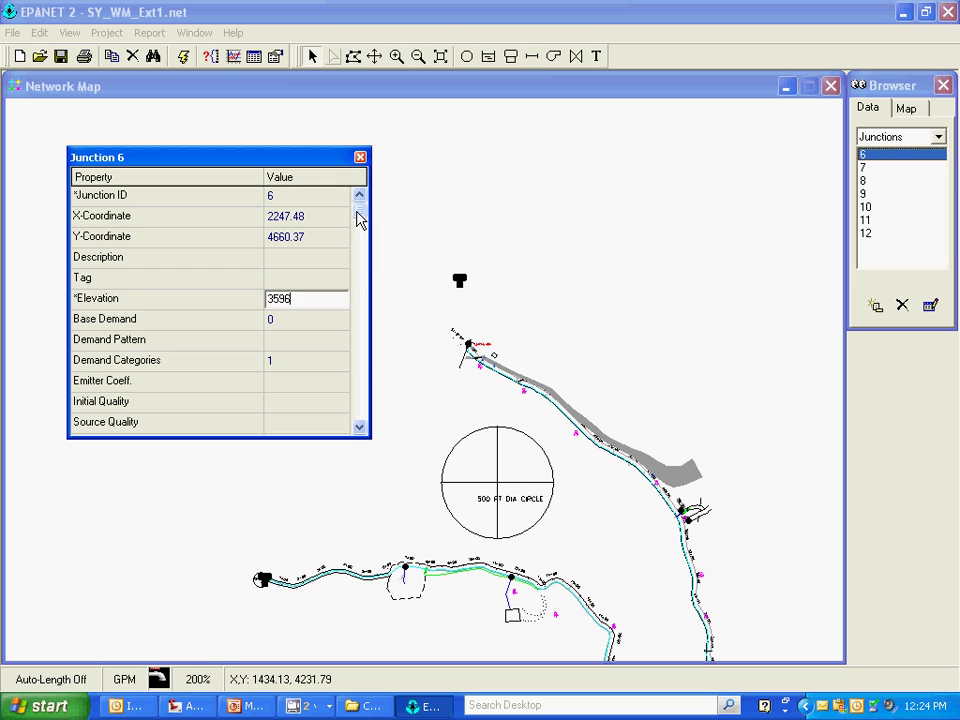
# - Review the full property list of junction 6, including its demand, total head, pressure and quality entries
pyautogui.moveTo(360, 218); pyautogui.dragTo(360, 432)
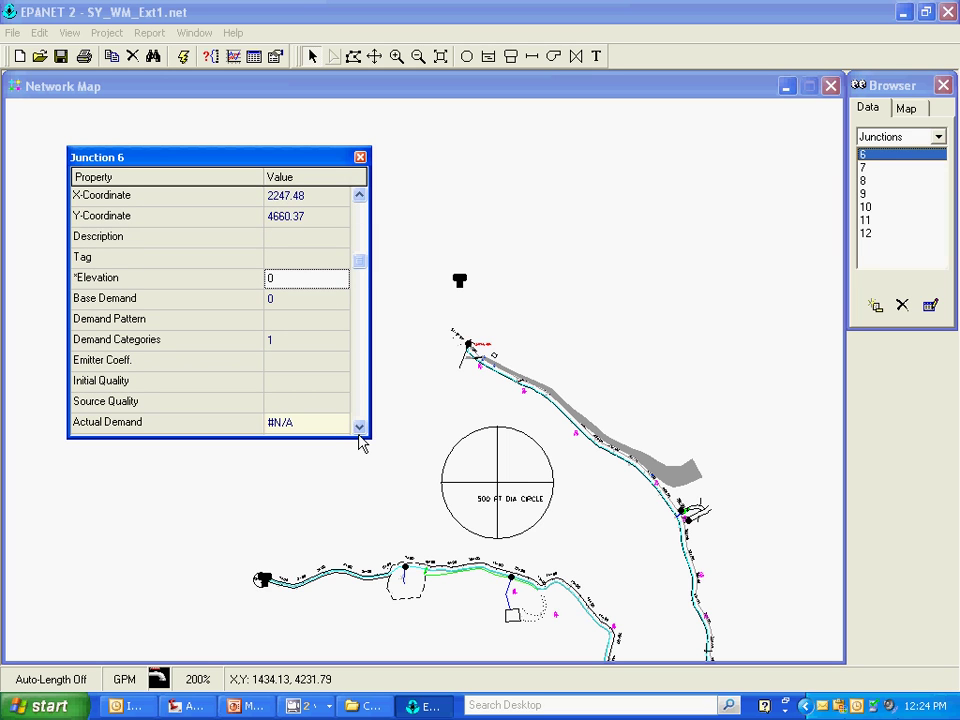
pyautogui.click(359, 430)
pyautogui.click(359, 429)
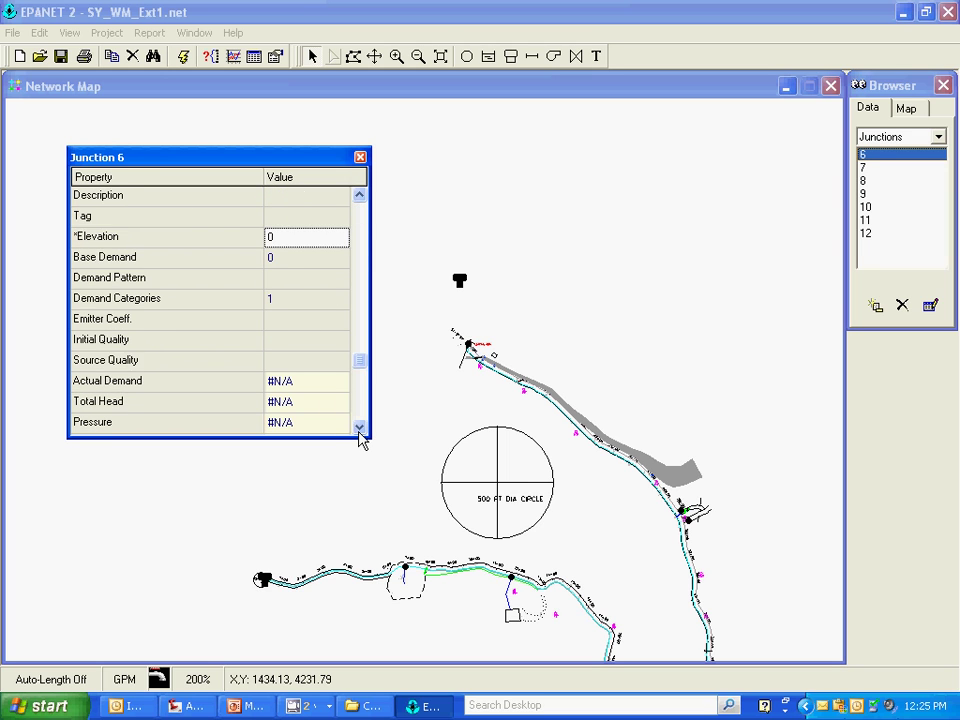
pyautogui.click(359, 429)
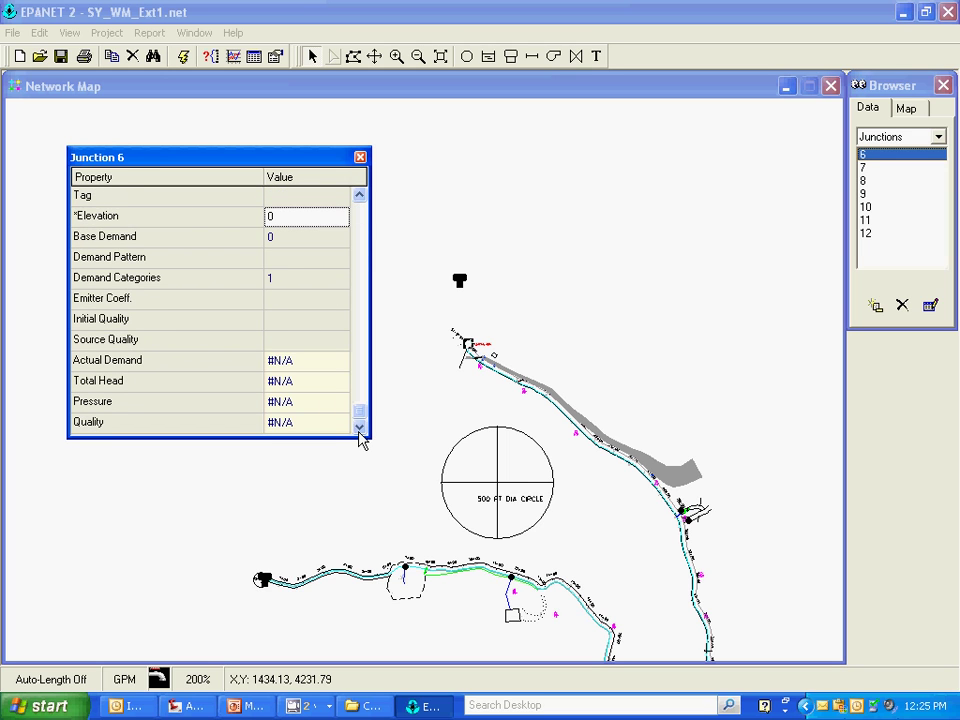
pyautogui.click(360, 195)
pyautogui.click(360, 195)
pyautogui.click(360, 195)
pyautogui.click(360, 195)
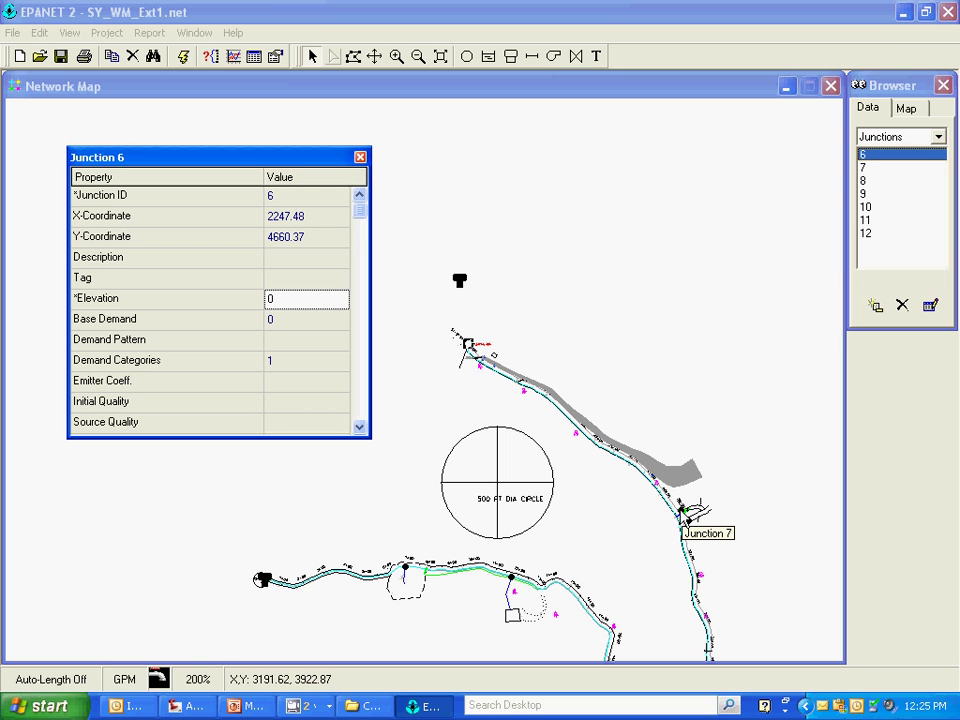
# - Rename junction 7, beside the side road at station 39+00, as B_inlet and set its elevation to 3685
pyautogui.click(688, 512)
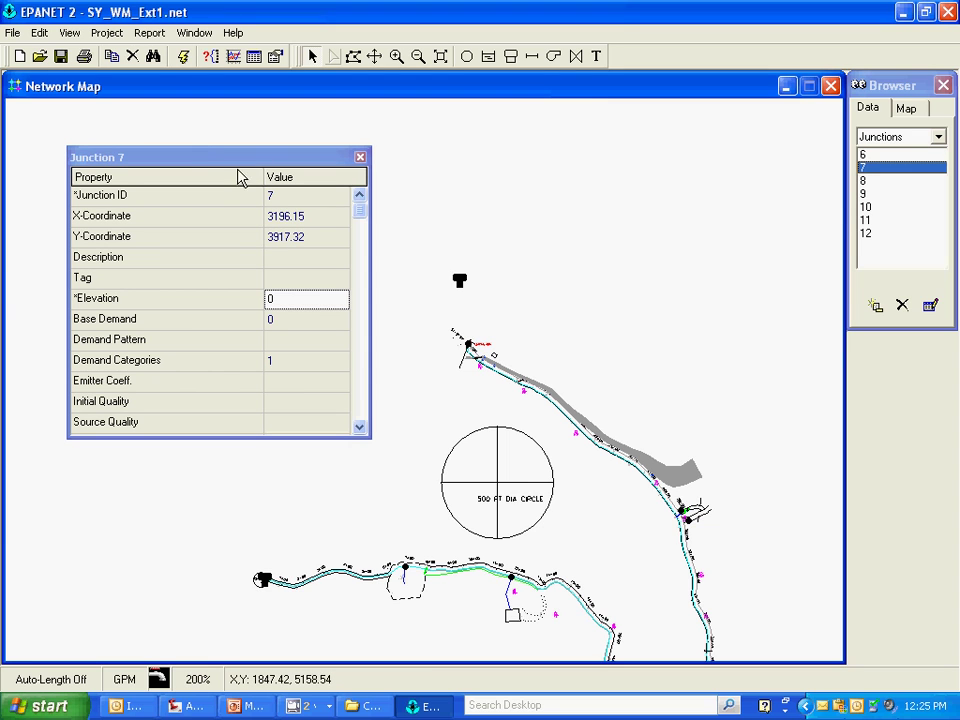
pyautogui.click(276, 196)
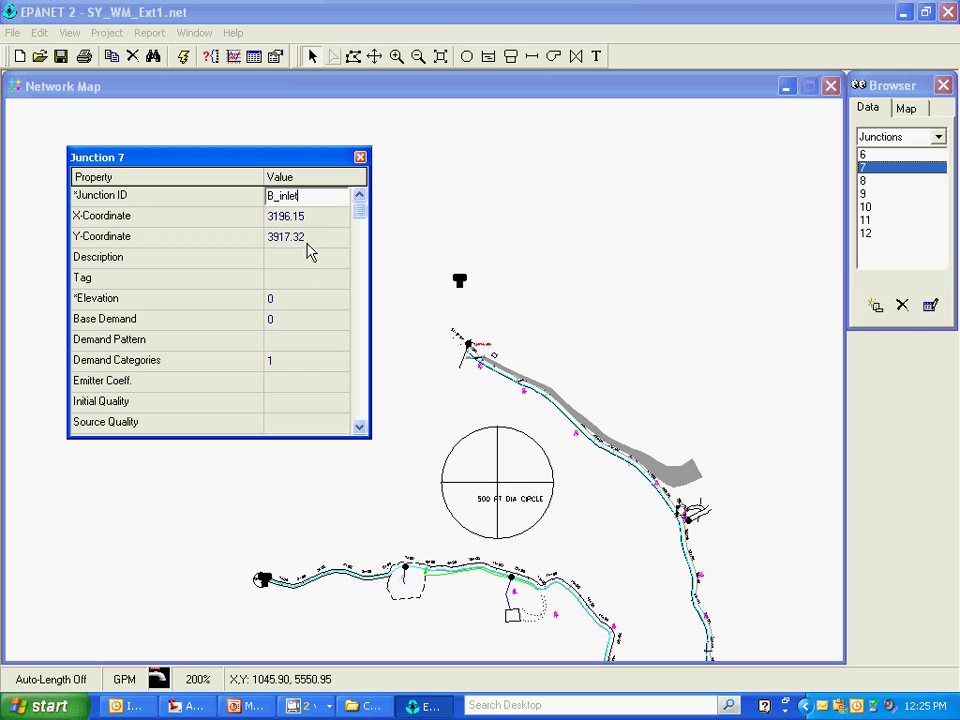
pyautogui.click(291, 302)
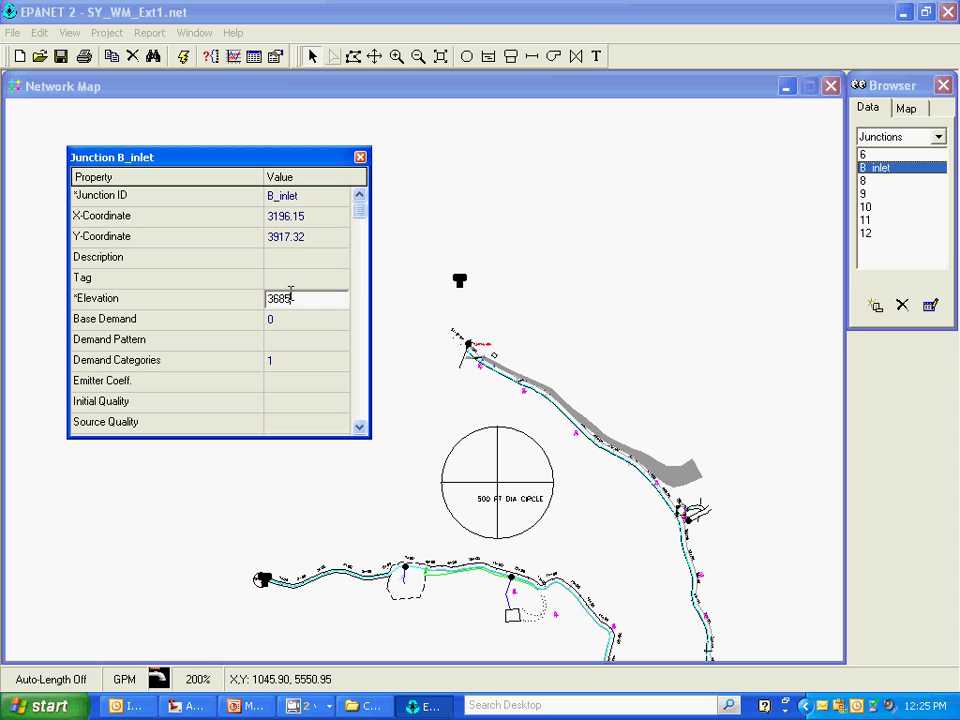
# - Set the elevation of junction 8, beside B_inlet at the side road, to 3685
pyautogui.click(688, 520)
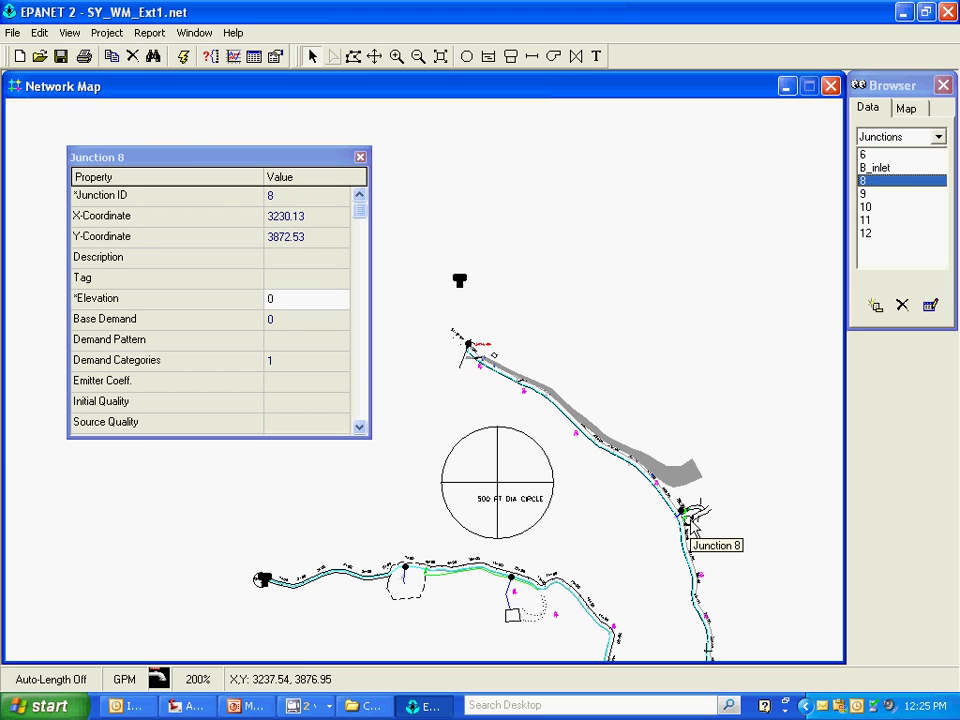
pyautogui.click(281, 305)
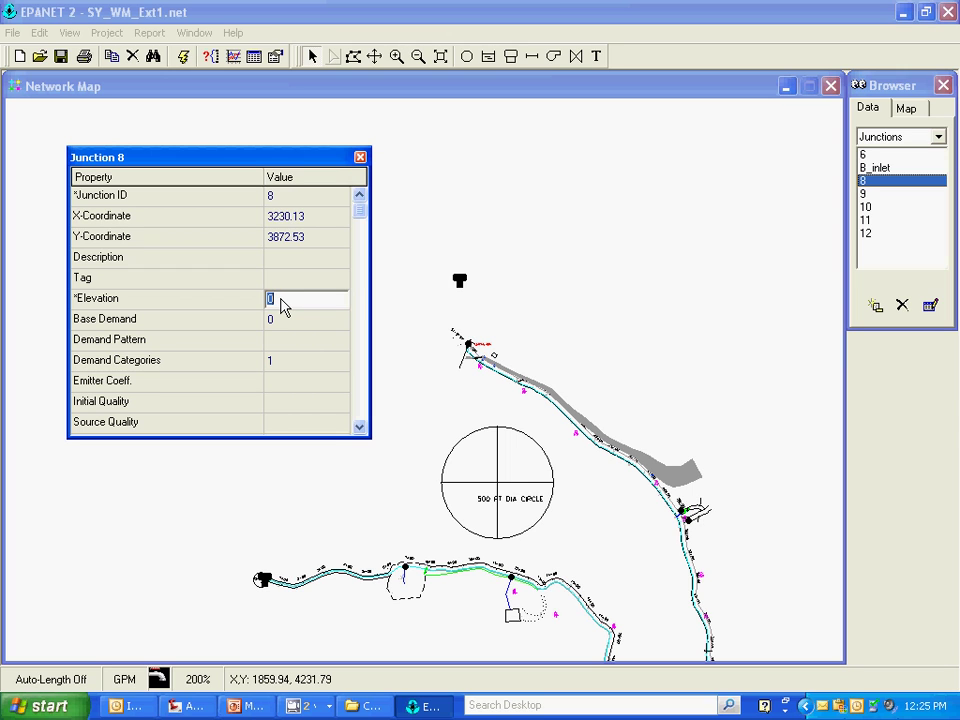
pyautogui.write('360')
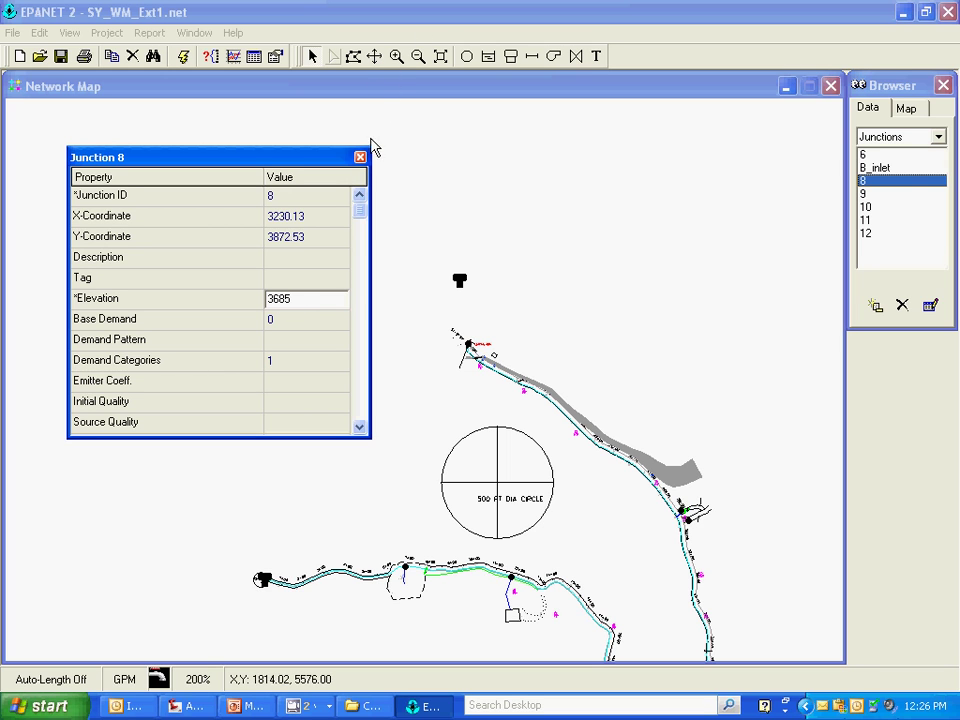
# - Set the elevation of junction 9, at the lowest bend of the pipeline, to 3740
pyautogui.click(374, 57)
pyautogui.moveTo(567, 405); pyautogui.dragTo(520, 217)
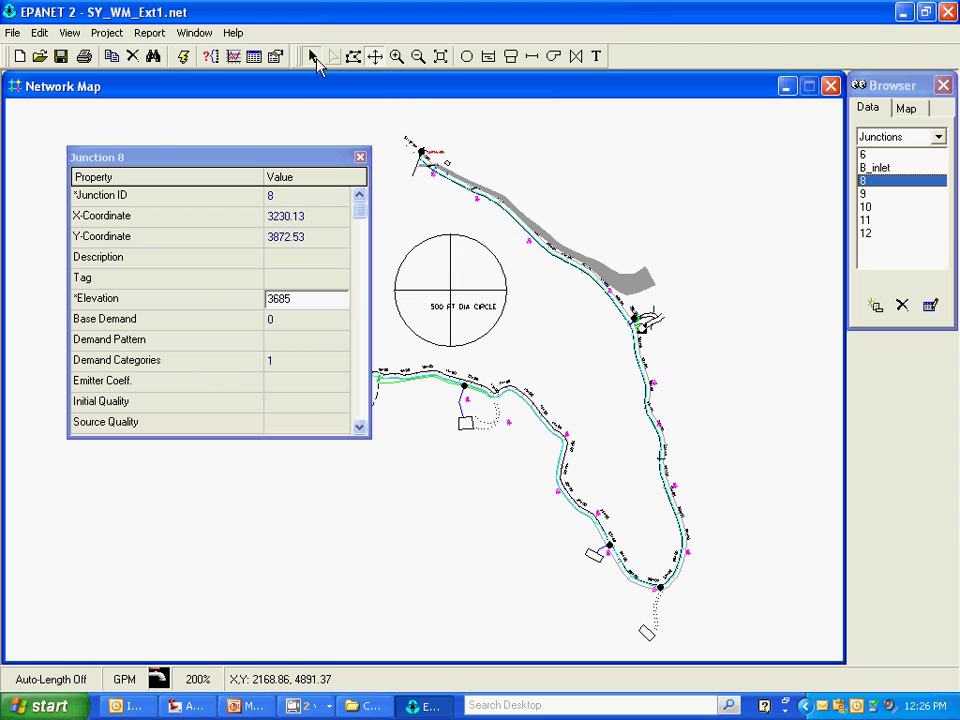
pyautogui.click(312, 58)
pyautogui.click(659, 588)
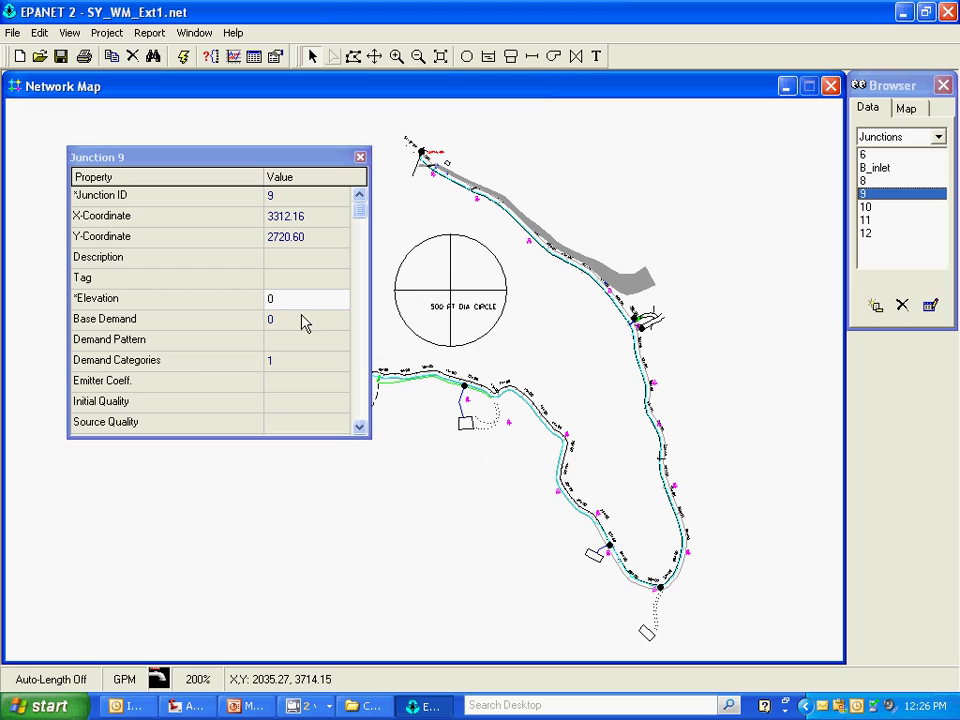
pyautogui.click(298, 305)
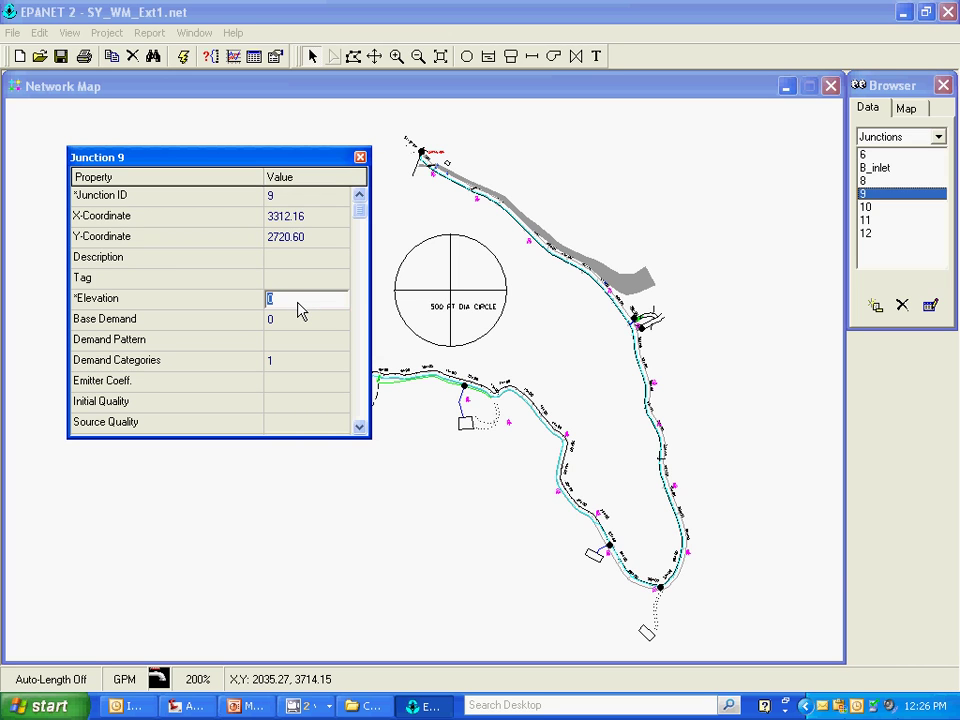
pyautogui.write('3740')
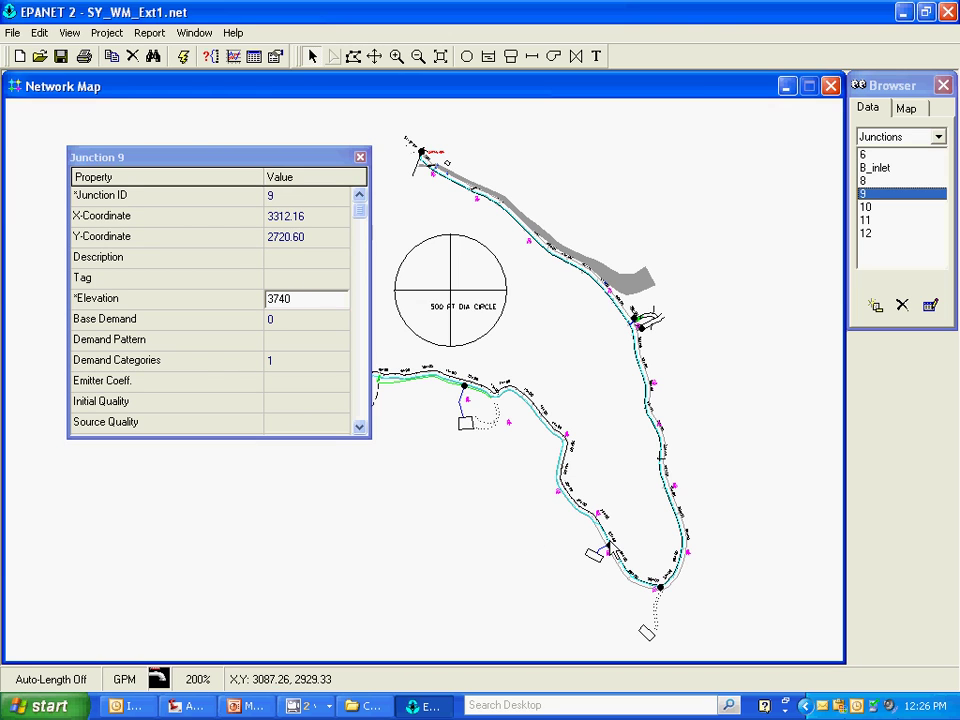
# - Set the elevation of junction 10, just up the line from the lowest bend, to 3800
pyautogui.click(609, 546)
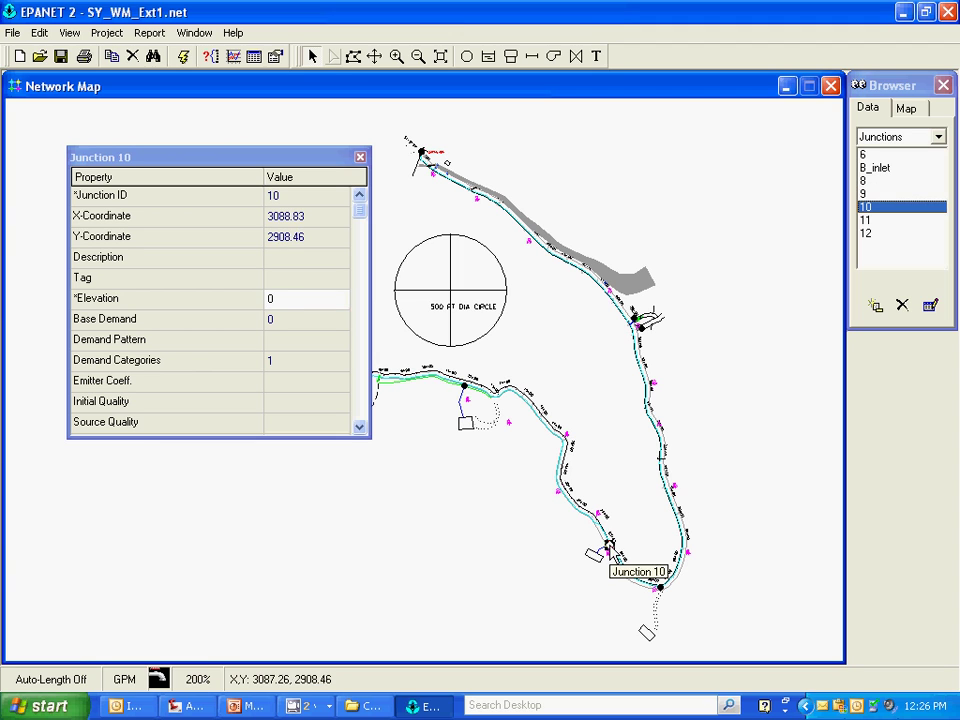
pyautogui.click(285, 304)
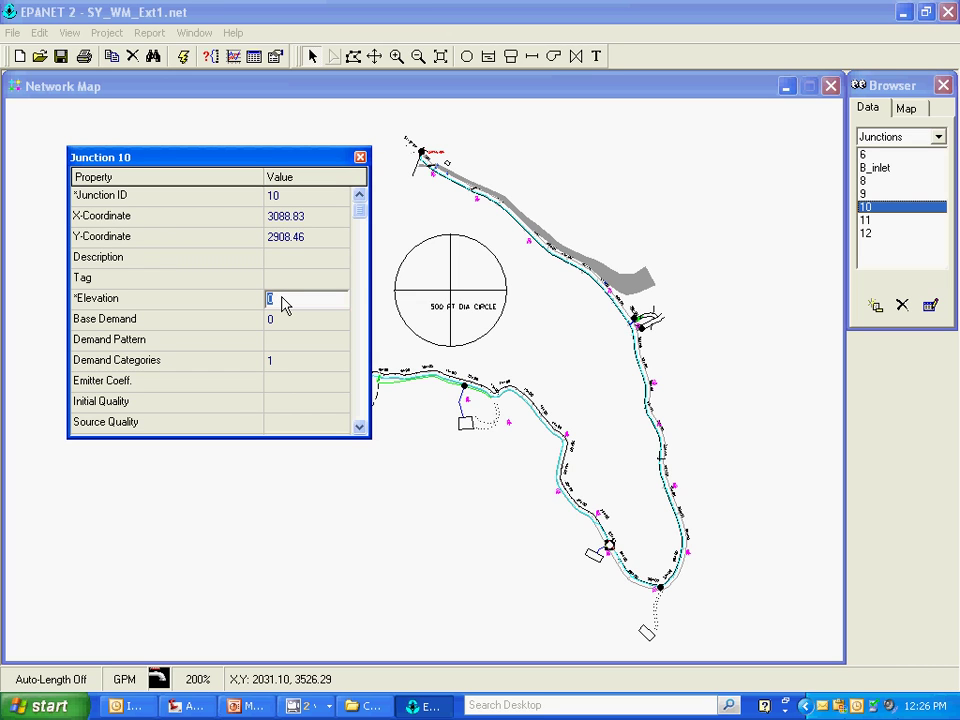
pyautogui.write('380')
pyautogui.write('0')
# - Set the elevation of junction 11, below the 500 ft diameter circle, to 3877
pyautogui.click(464, 388)
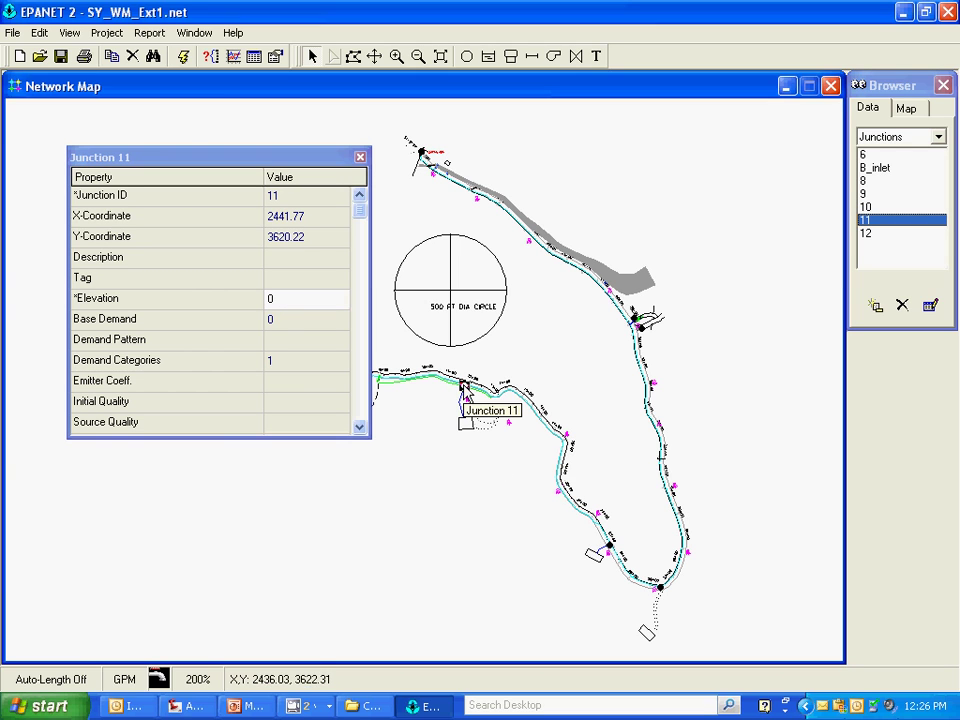
pyautogui.click(276, 302)
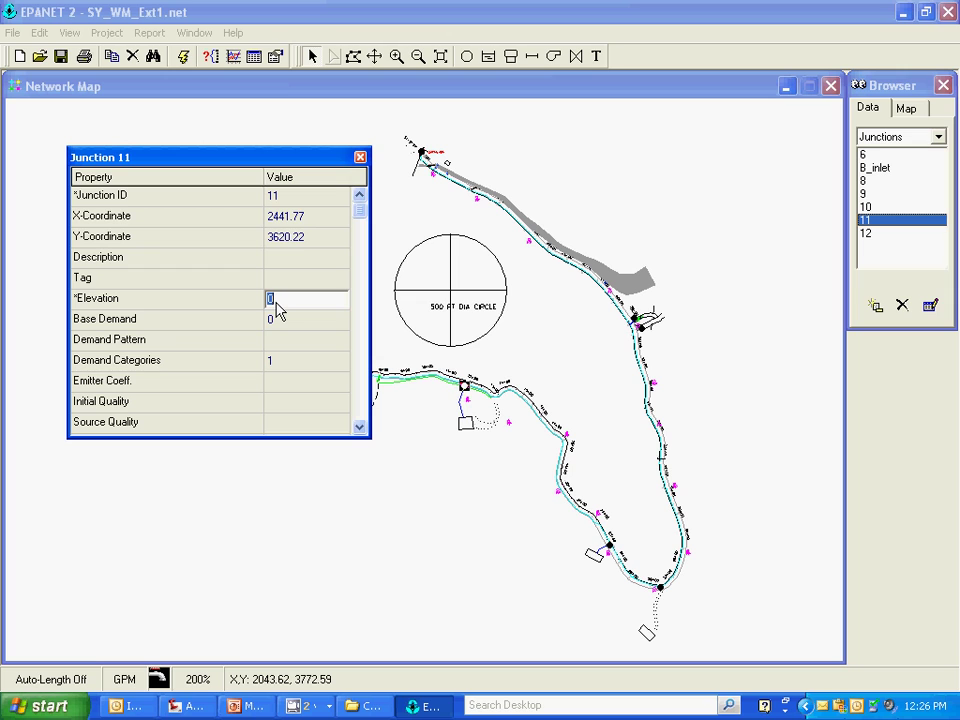
pyautogui.write('3877')
# - Set the elevation of junction 12, above the dashed outline near the west end of the pipeline, to 3890
pyautogui.moveTo(215, 161); pyautogui.dragTo(126, 121)
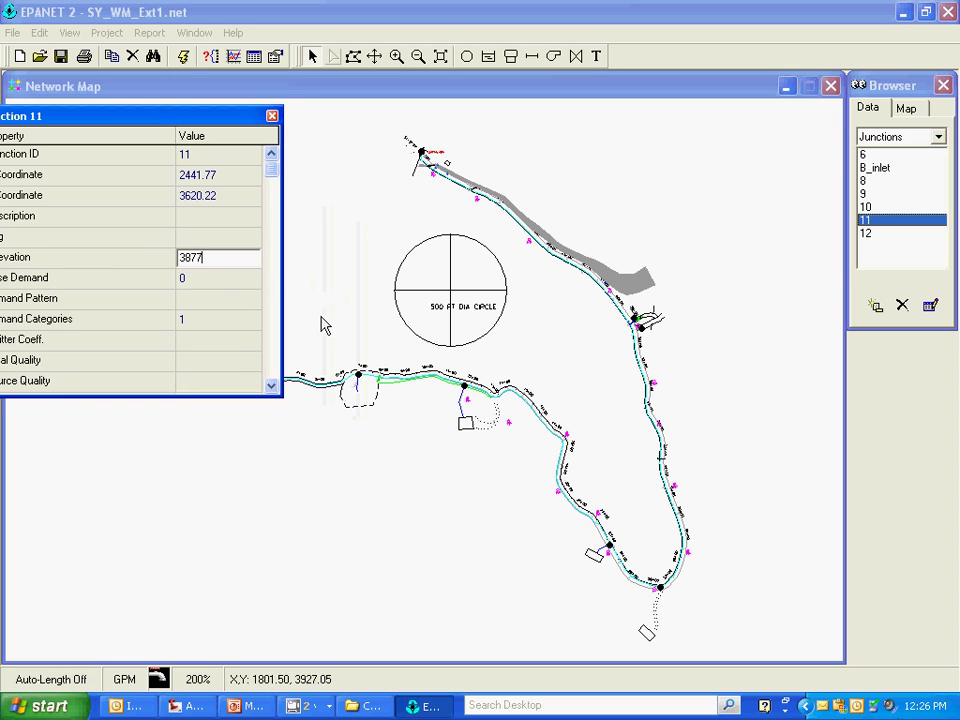
pyautogui.click(359, 378)
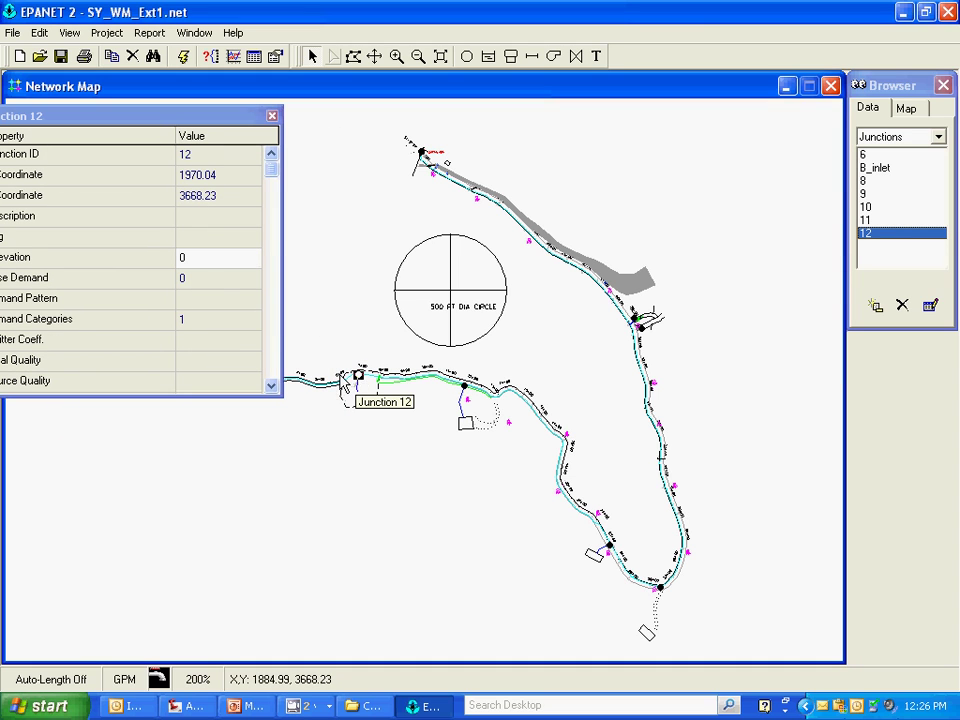
pyautogui.click(205, 264)
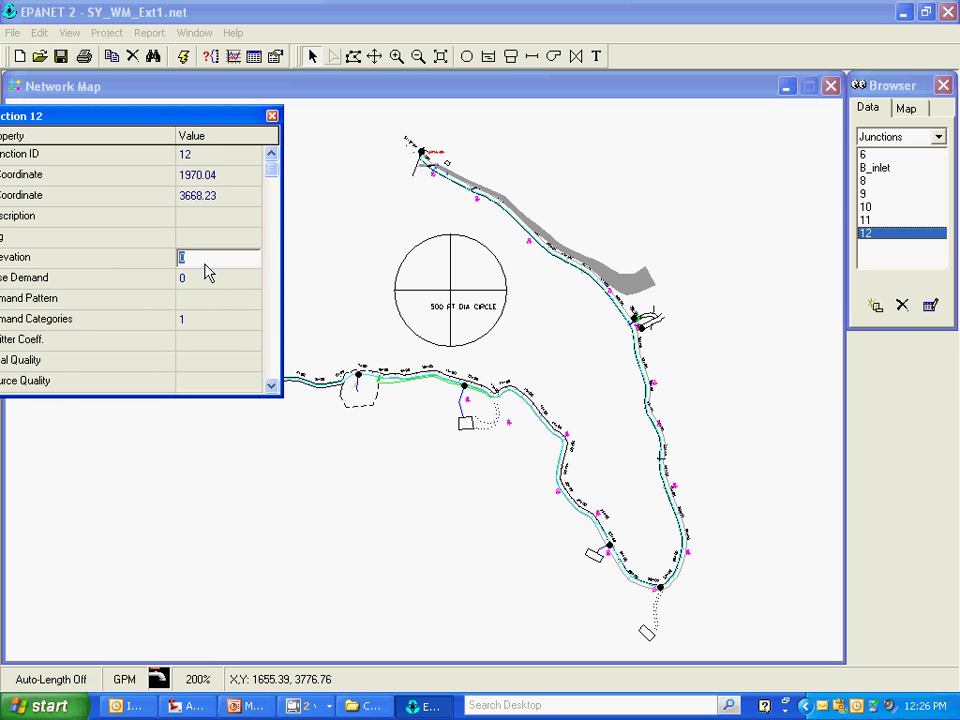
pyautogui.write('3890')
# - Give tank 1 at the west end of the pipeline an elevation of 3943, a diameter of 12 and a maximum level of 12
pyautogui.moveTo(214, 120); pyautogui.dragTo(548, 431)
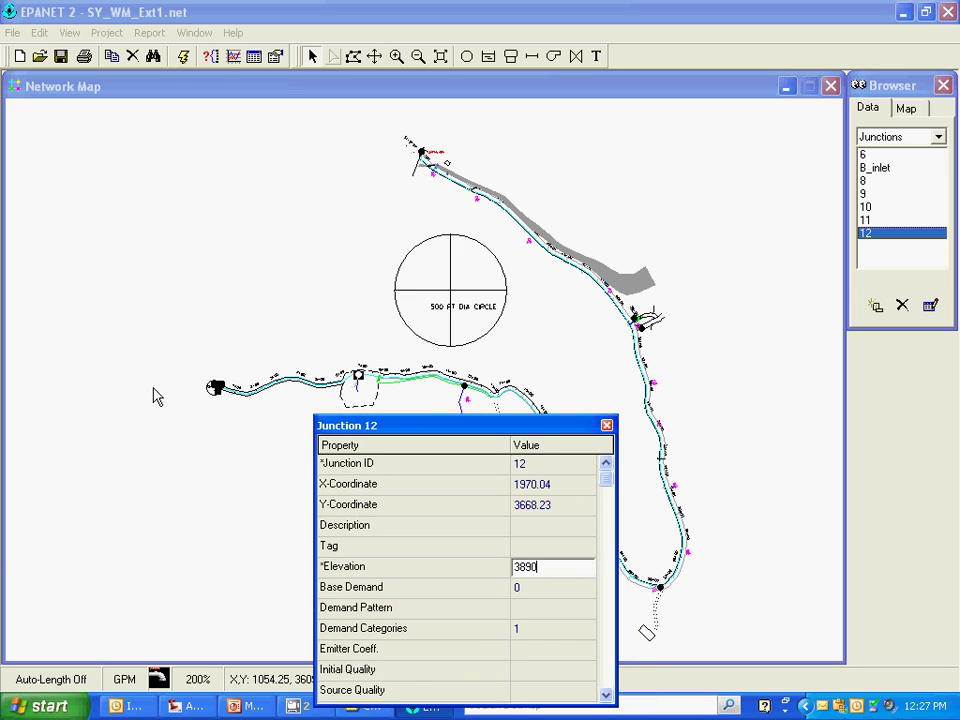
pyautogui.click(216, 391)
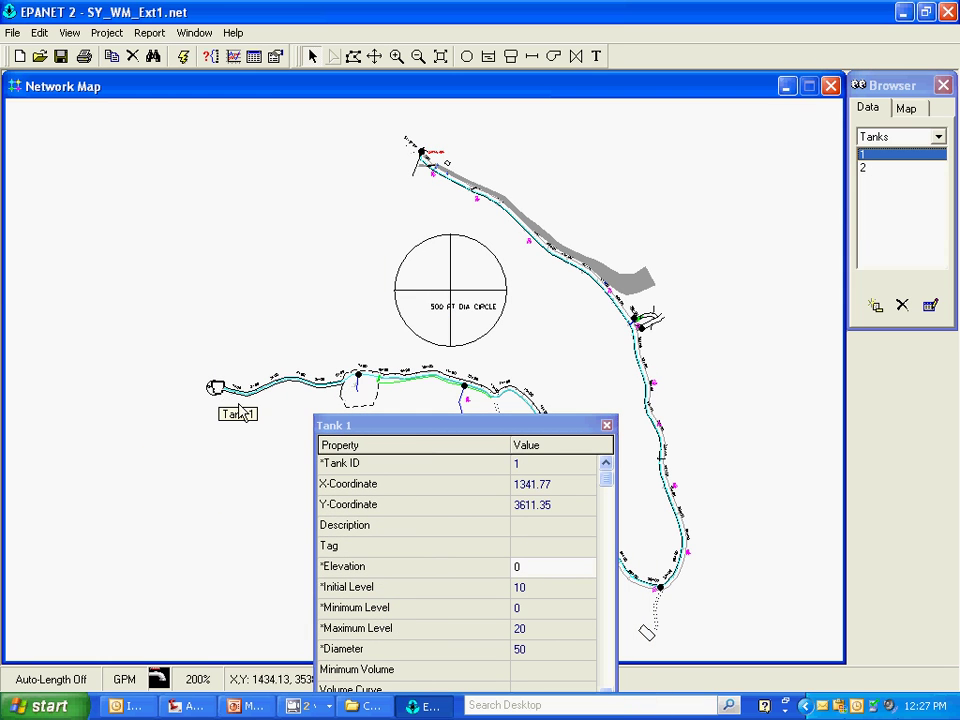
pyautogui.click(525, 570)
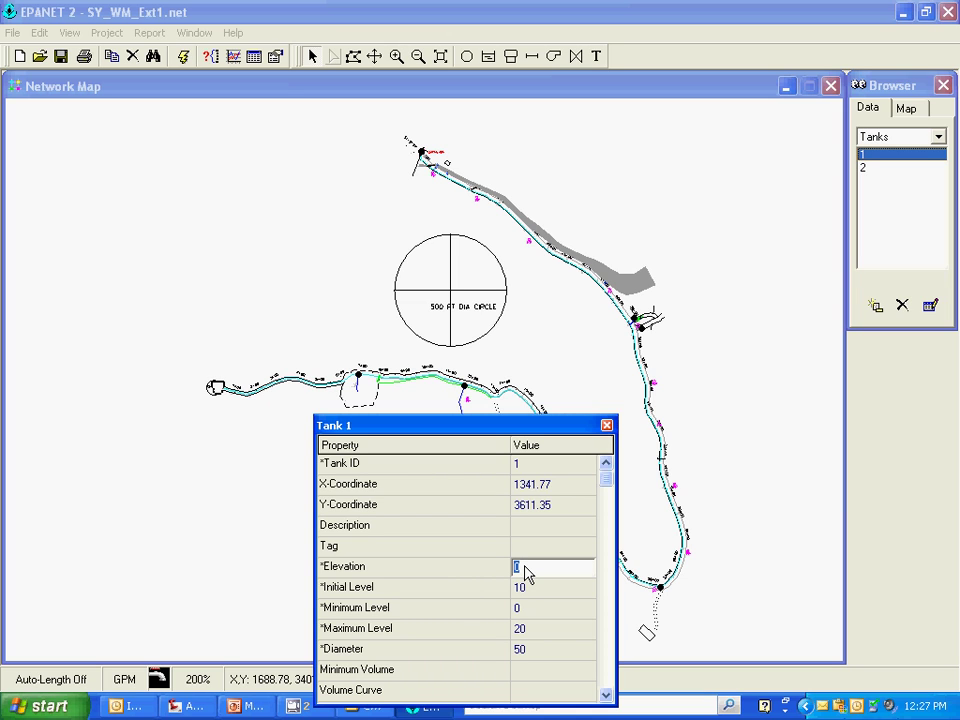
pyautogui.write('3943')
pyautogui.click(545, 649)
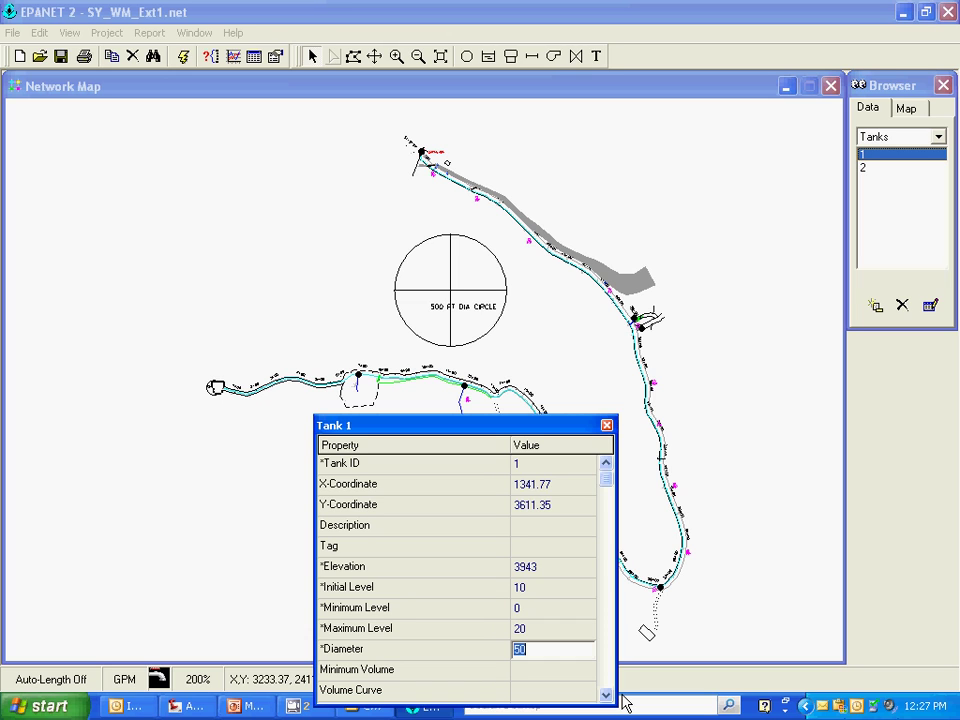
pyautogui.write('12')
pyautogui.click(541, 632)
pyautogui.write('12')
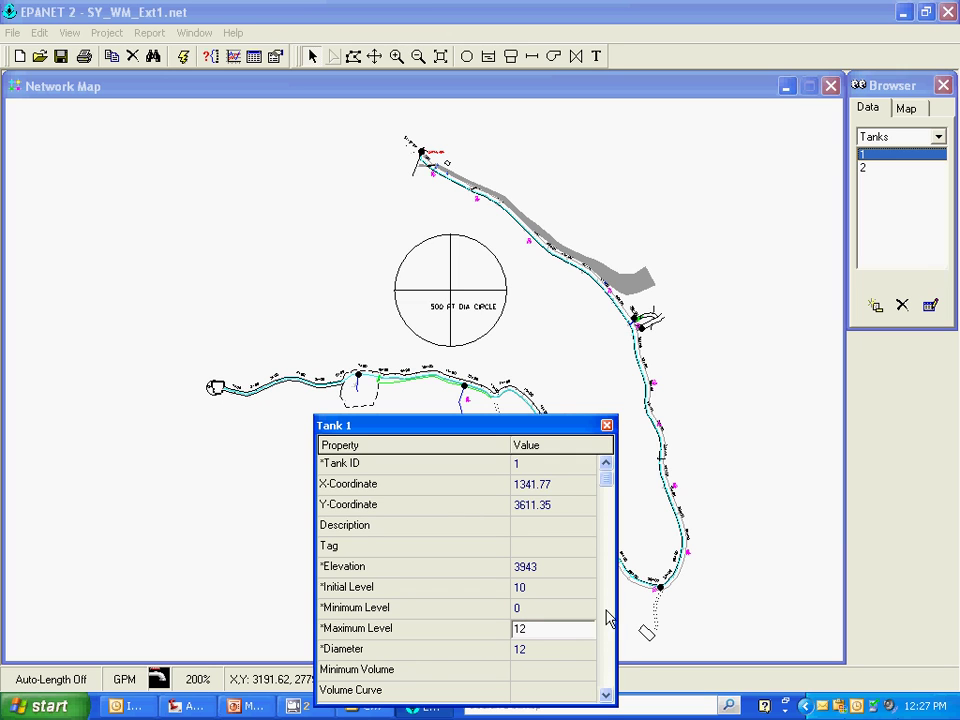
# - Try to set the initial level of tank 1 to 6
pyautogui.click(540, 592)
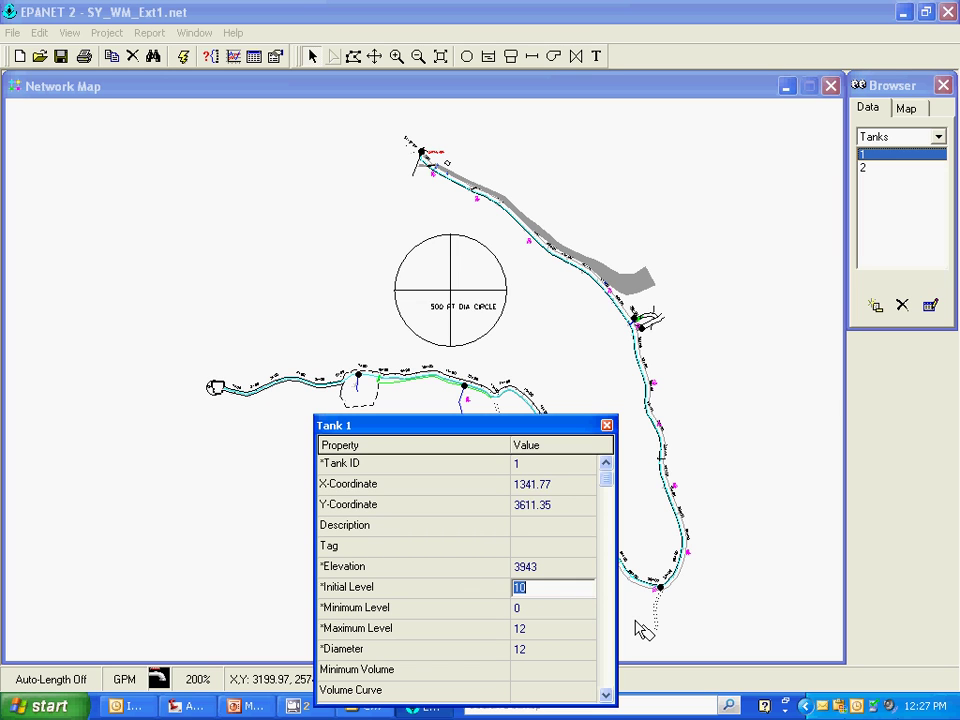
pyautogui.write('6')
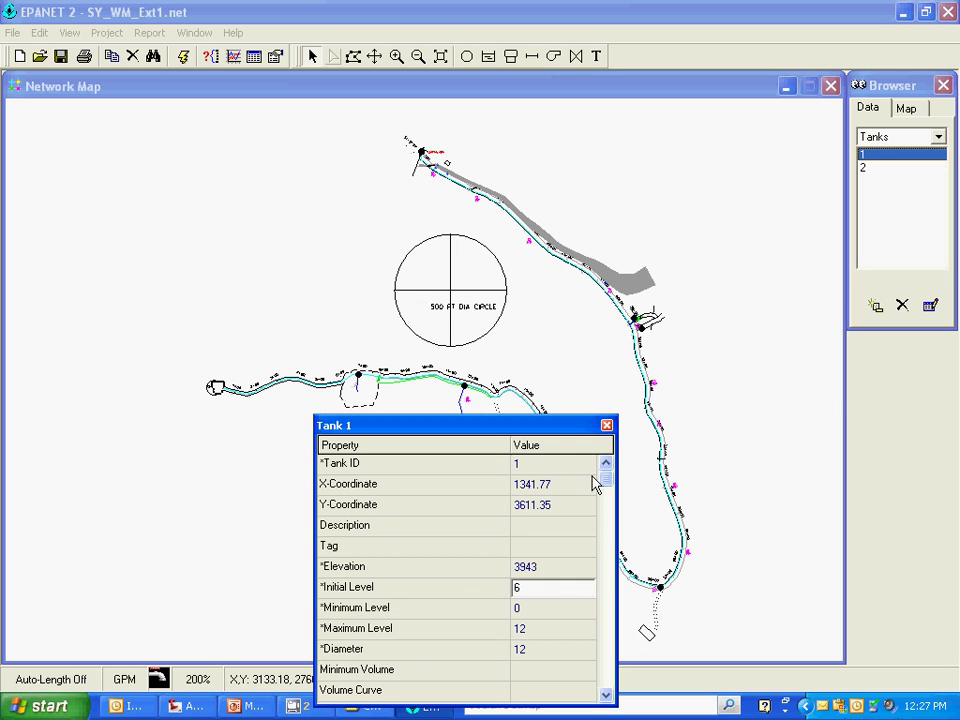
# - Review the full property list of tank 1, including its mixing model, net inflow, pressure and quality entries
pyautogui.moveTo(542, 428); pyautogui.dragTo(492, 282)
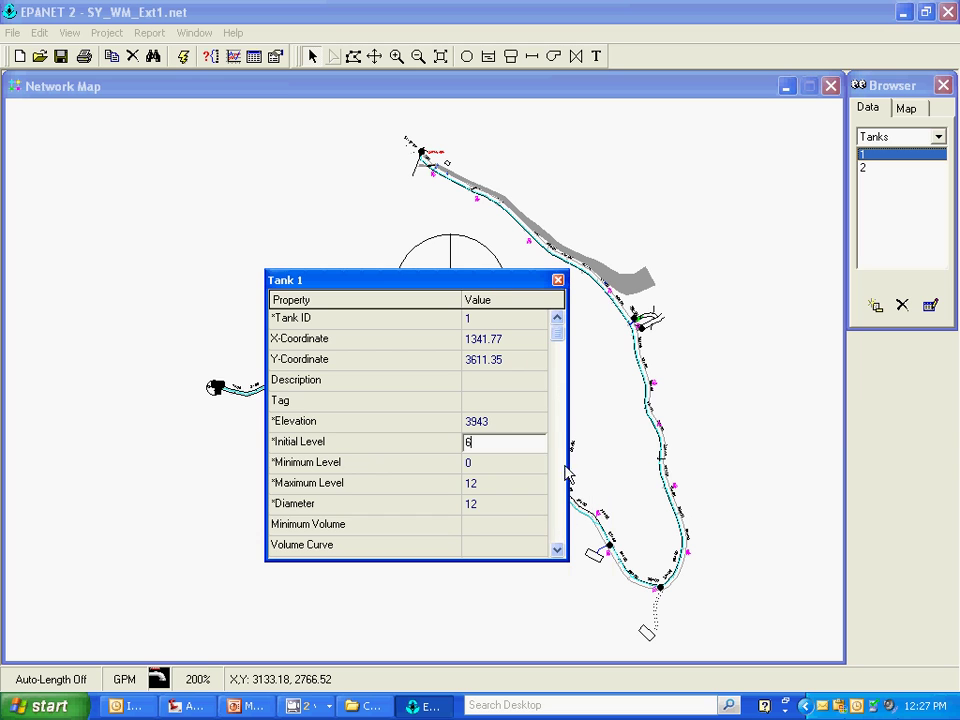
pyautogui.click(557, 550)
pyautogui.click(557, 550)
pyautogui.click(557, 550)
pyautogui.click(557, 550)
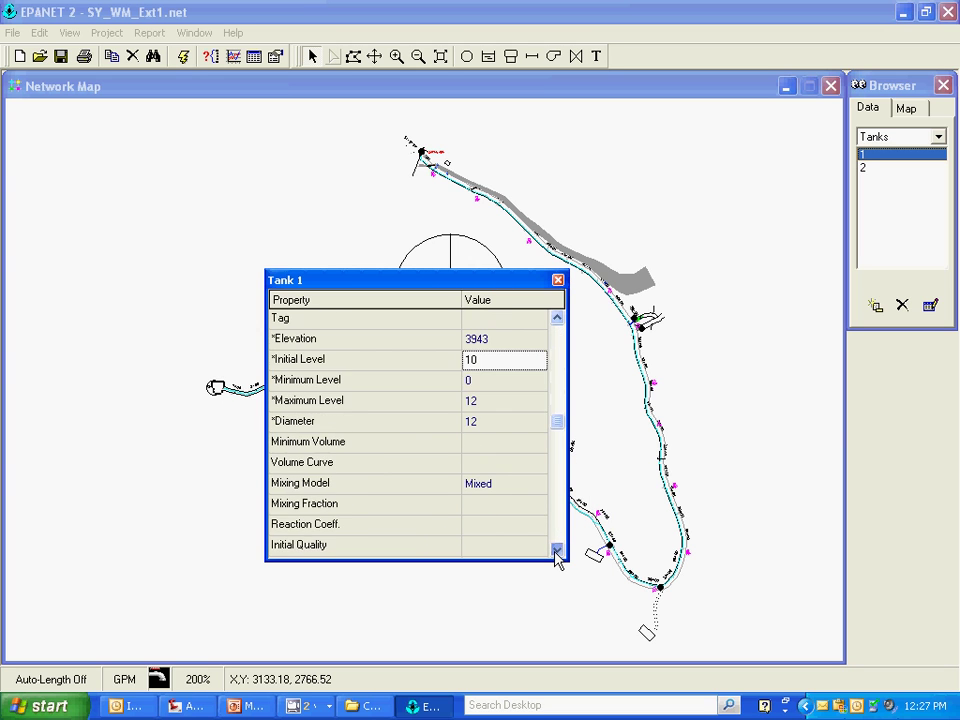
pyautogui.click(557, 550)
pyautogui.click(557, 550)
pyautogui.click(557, 550)
pyautogui.click(557, 550)
pyautogui.click(557, 550)
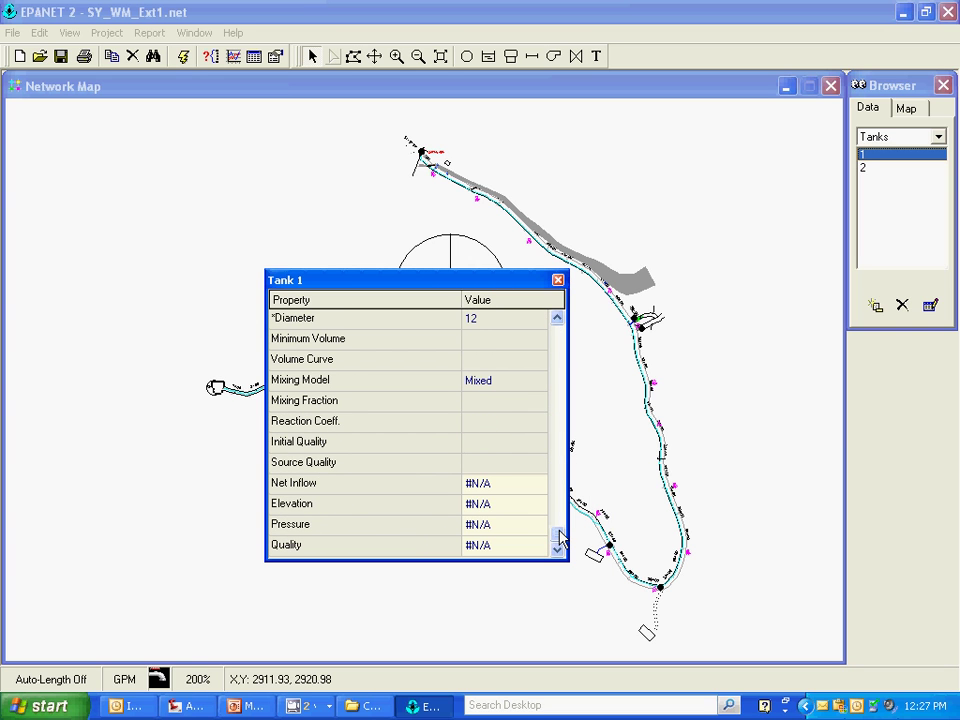
pyautogui.moveTo(560, 538); pyautogui.dragTo(545, 345)
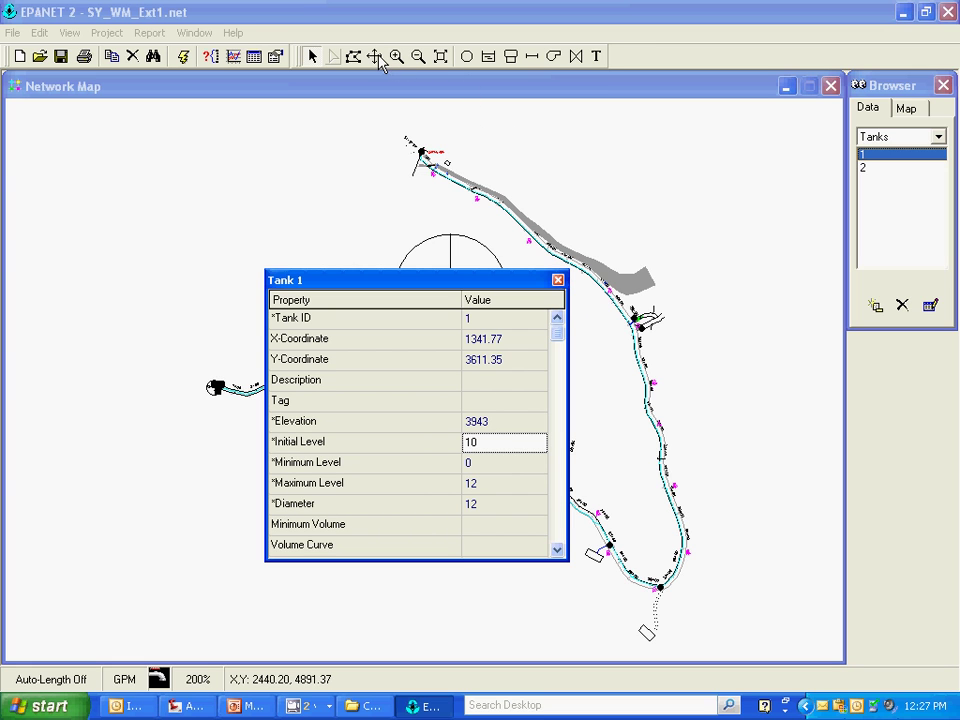
# - Give tank 2 above the pipeline's upper end an elevation of 3757, a diameter of 100 and a maximum level of 1000, then close its properties
pyautogui.click(375, 56)
pyautogui.moveTo(514, 143); pyautogui.dragTo(692, 272)
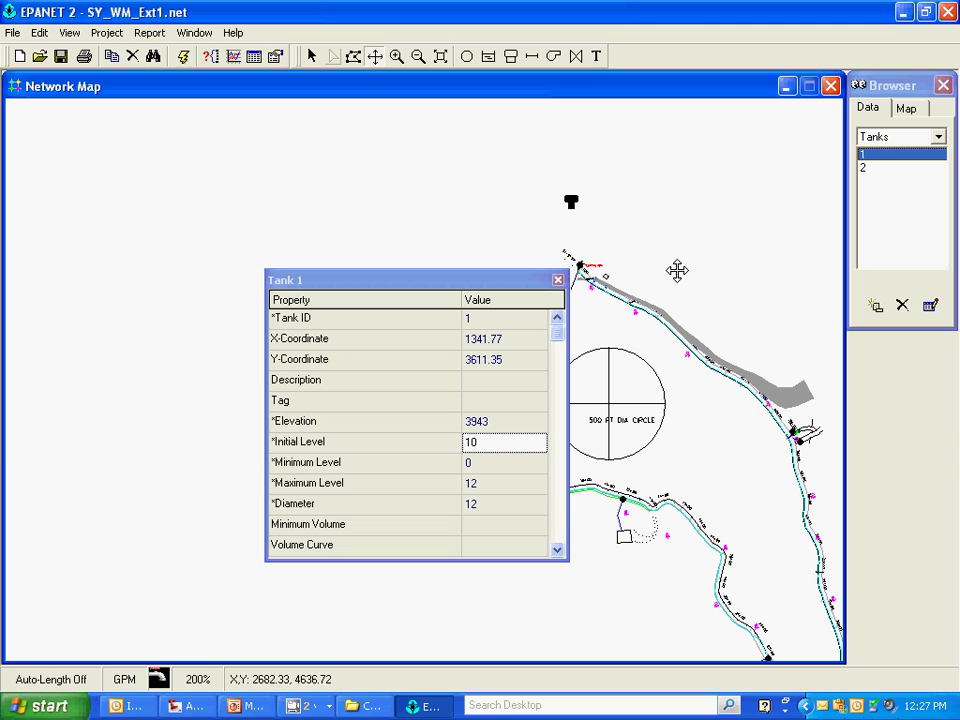
pyautogui.click(313, 57)
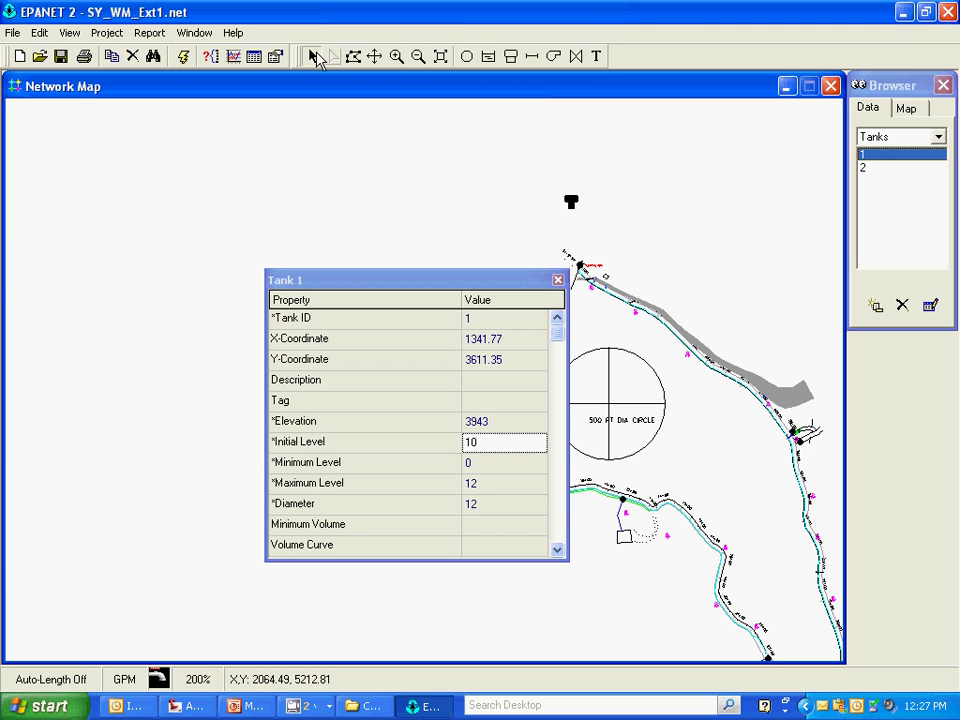
pyautogui.click(571, 203)
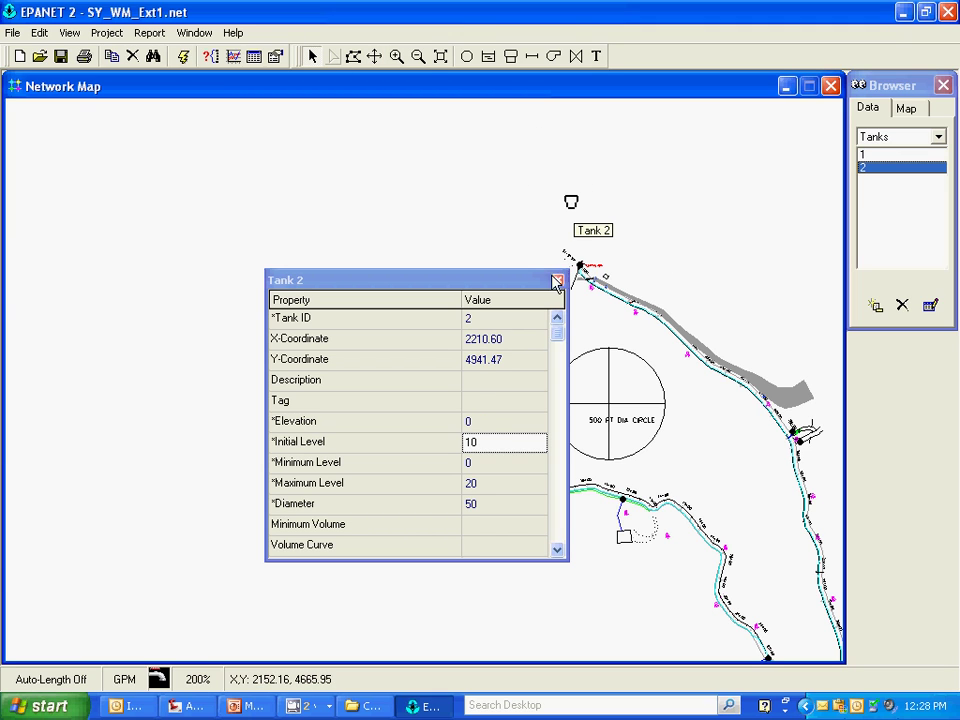
pyautogui.click(510, 428)
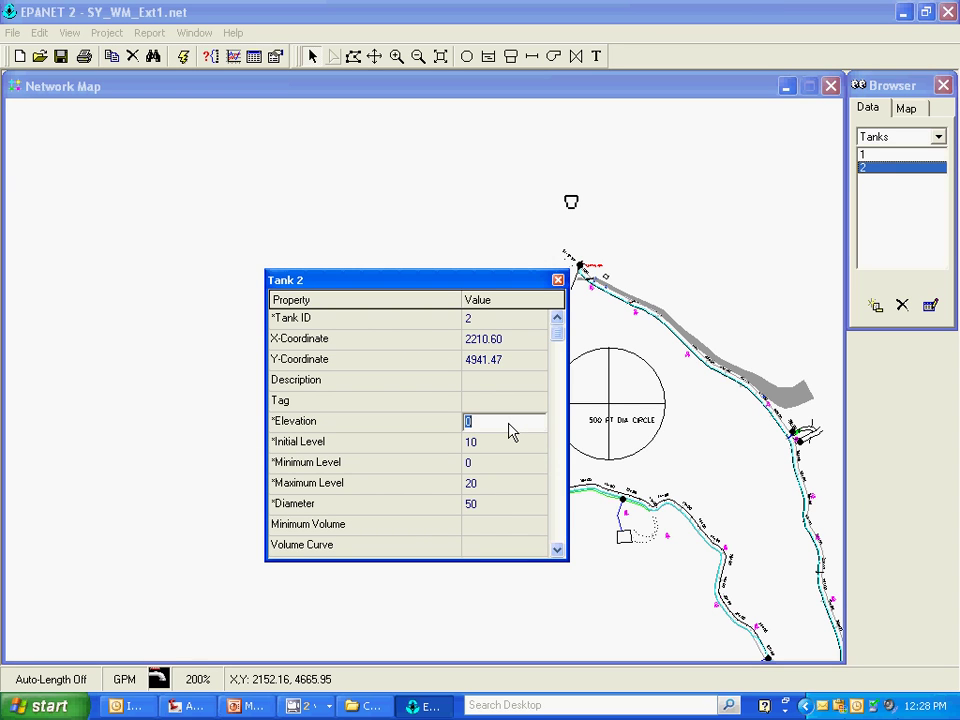
pyautogui.write('3757')
pyautogui.click(505, 510)
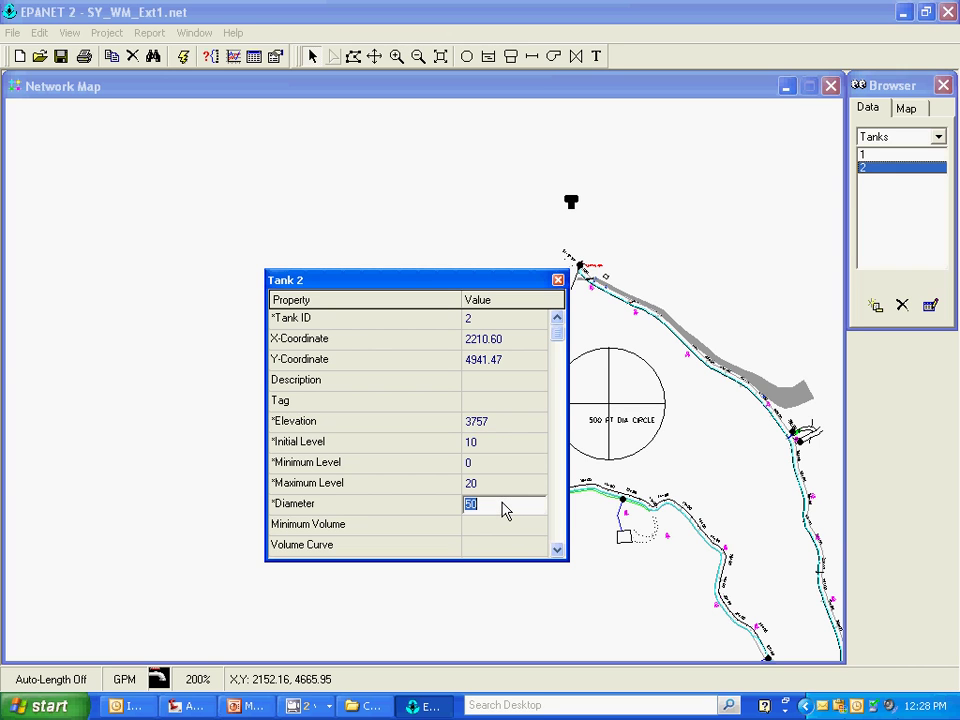
pyautogui.write('1000')
pyautogui.click(500, 485)
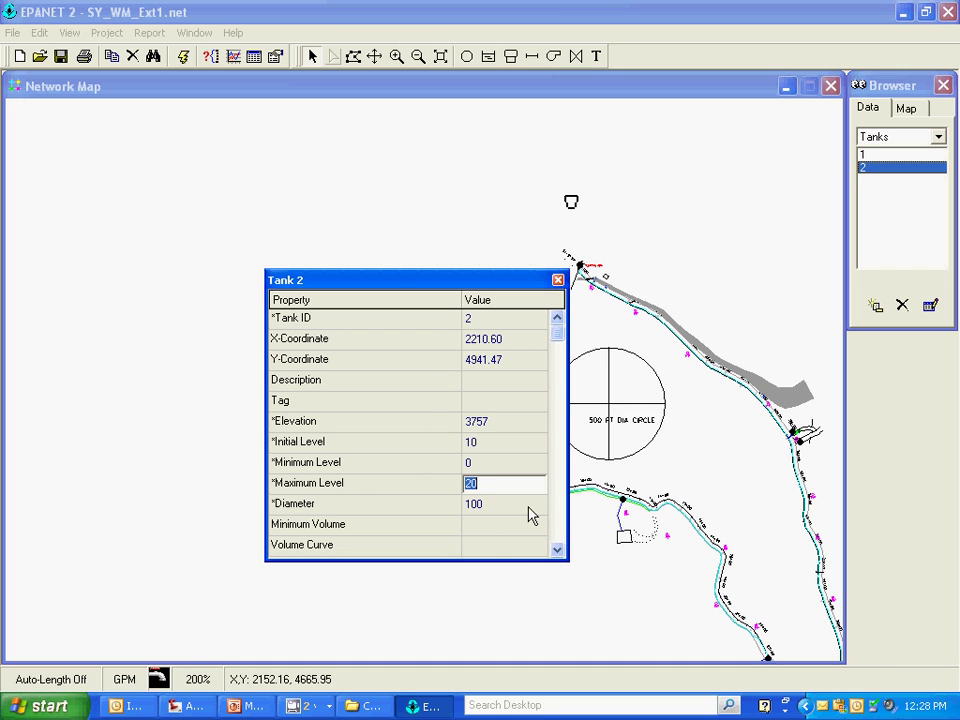
pyautogui.write('1000')
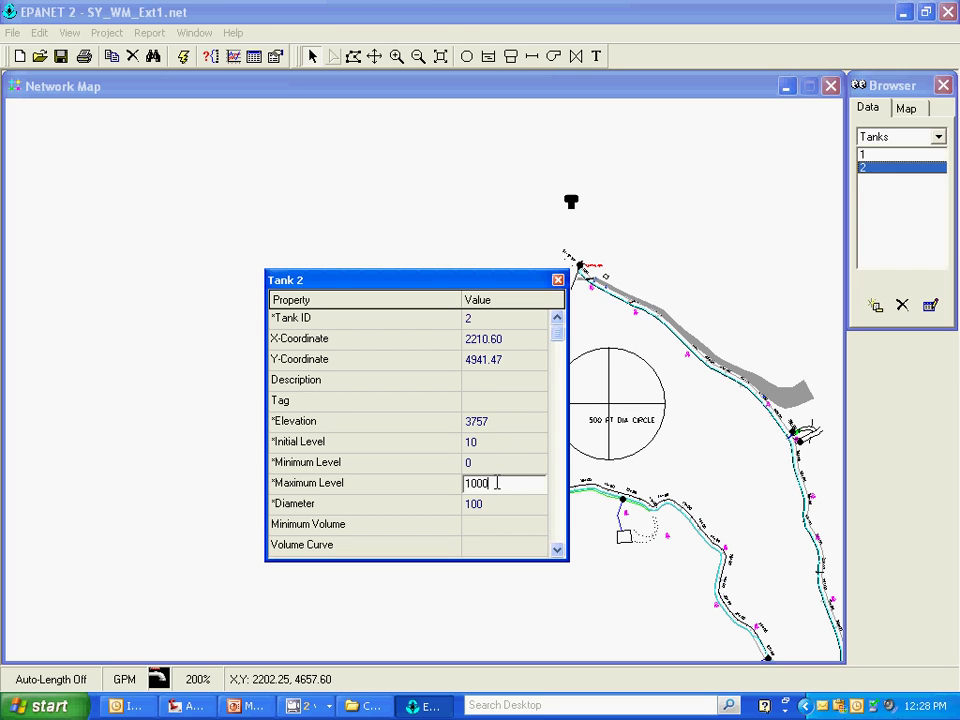
pyautogui.click(558, 281)
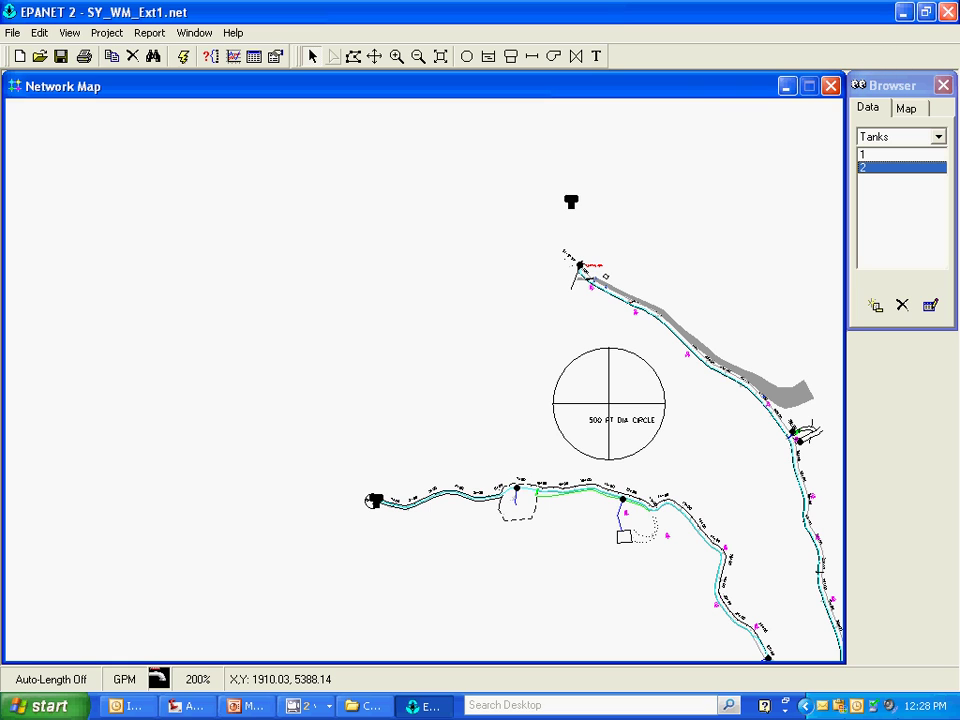
# - Exit the program and save the changes made to the current project
pyautogui.click(948, 22)
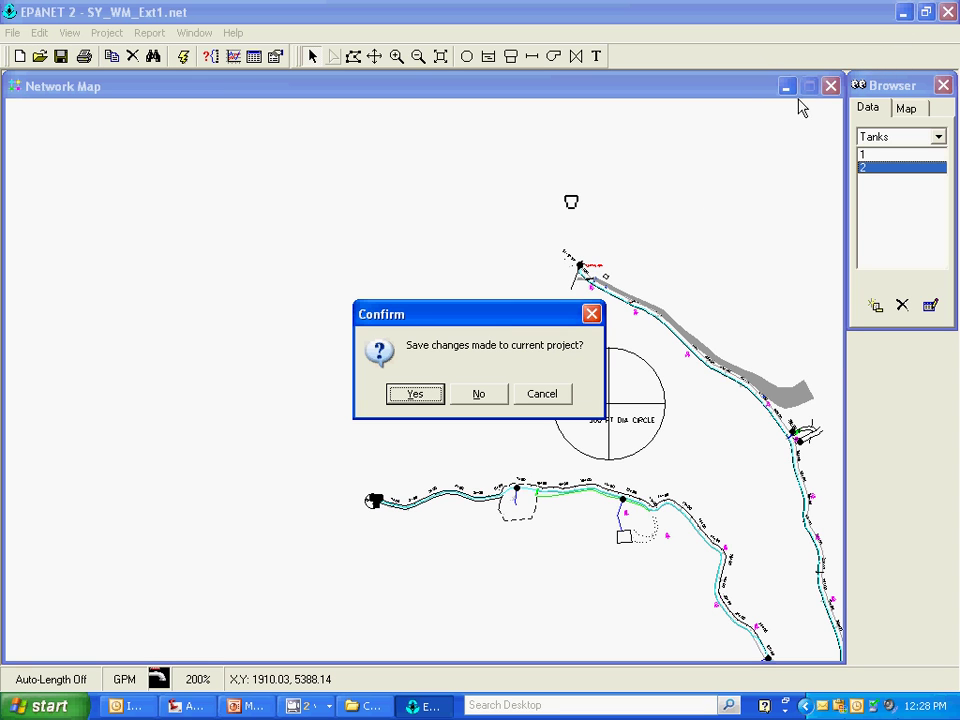
pyautogui.click(415, 395)
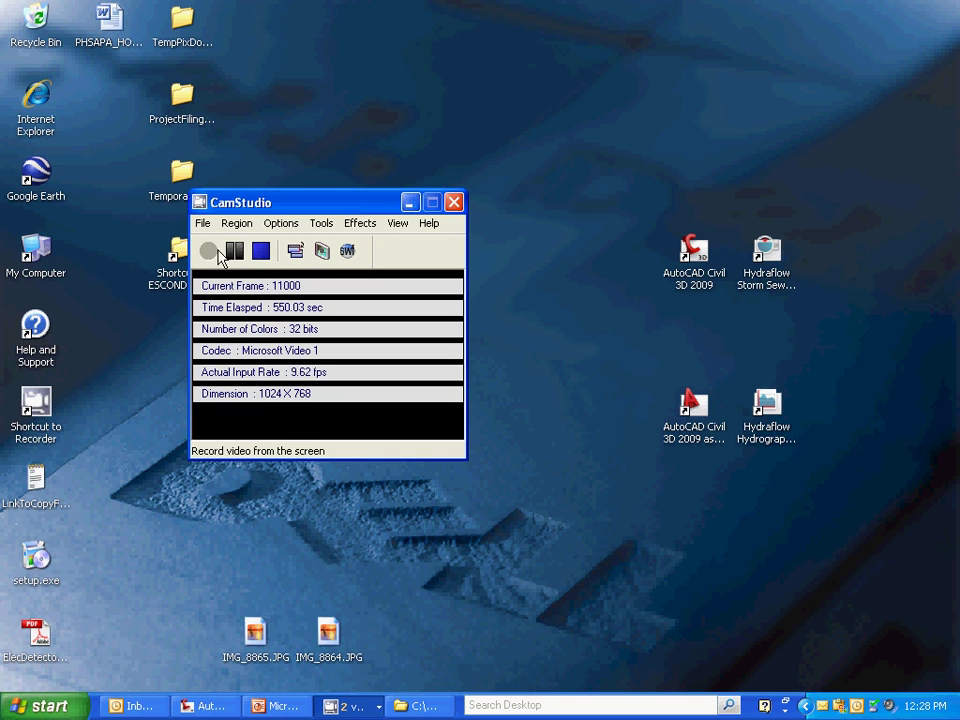